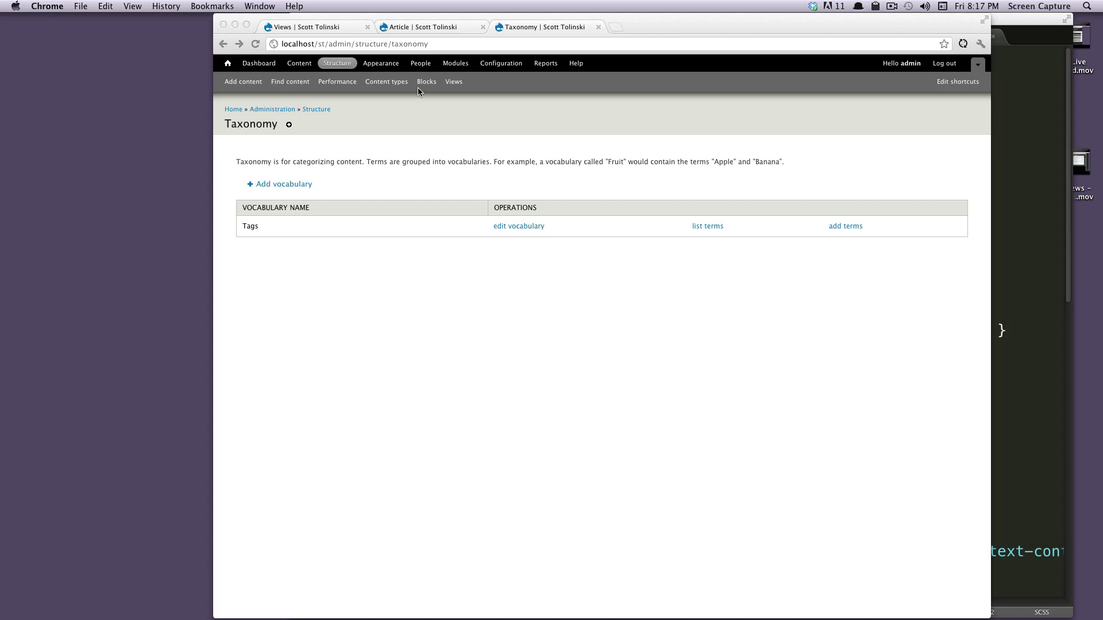
pyautogui.click(338, 64)
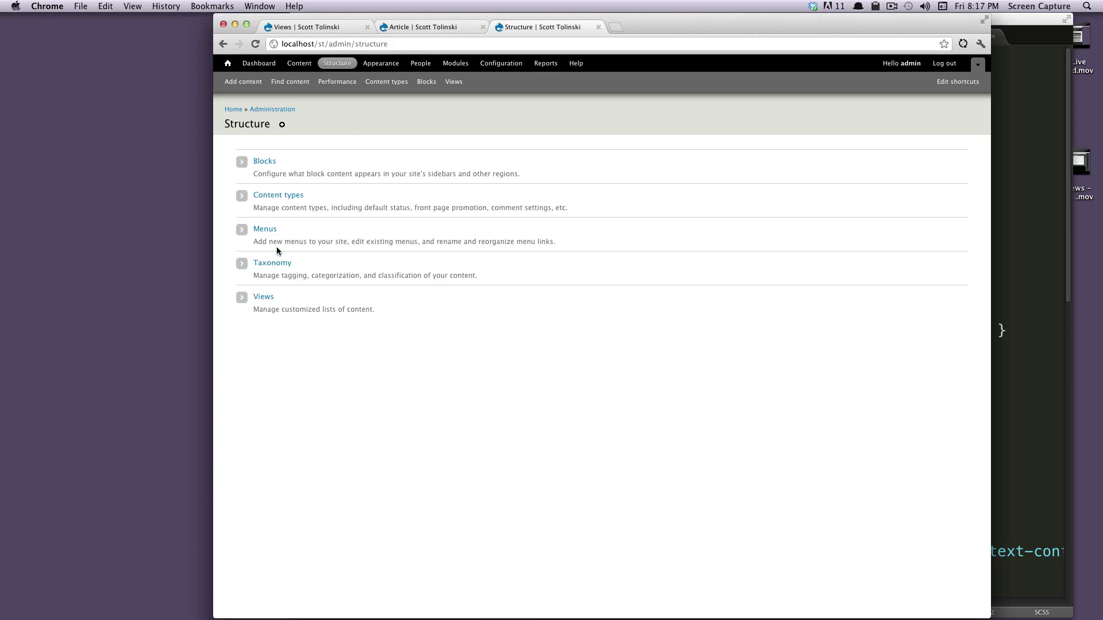
pyautogui.click(273, 260)
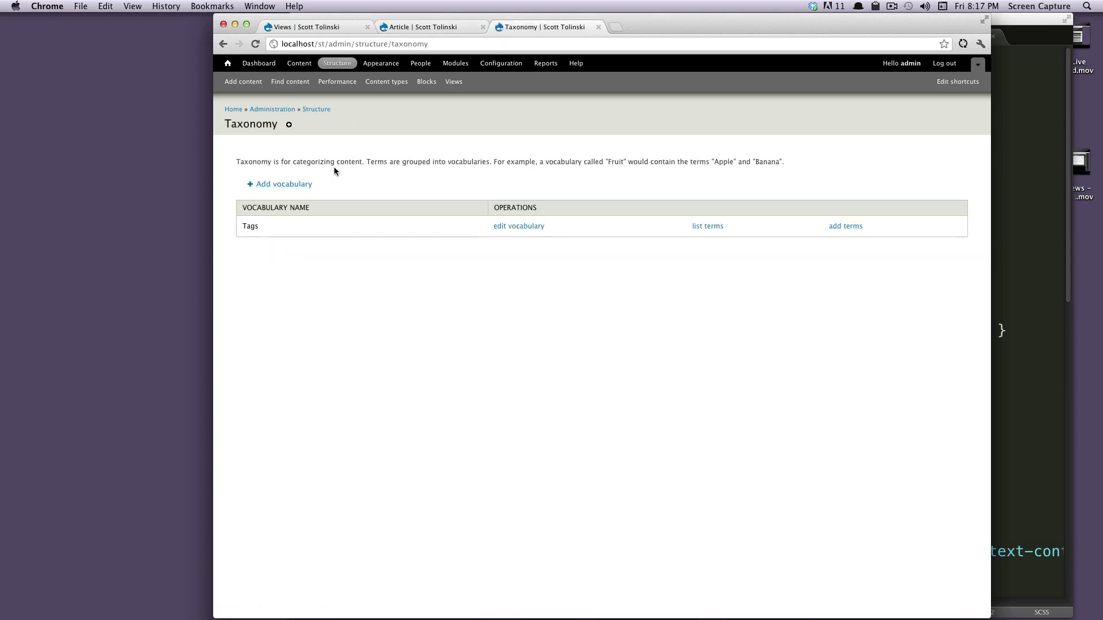
pyautogui.moveTo(345, 162)
pyautogui.mouseDown()
pyautogui.moveTo(632, 172)
pyautogui.moveTo(747, 164)
pyautogui.moveTo(355, 163)
pyautogui.mouseUp()
pyautogui.tripleClick(424, 166)
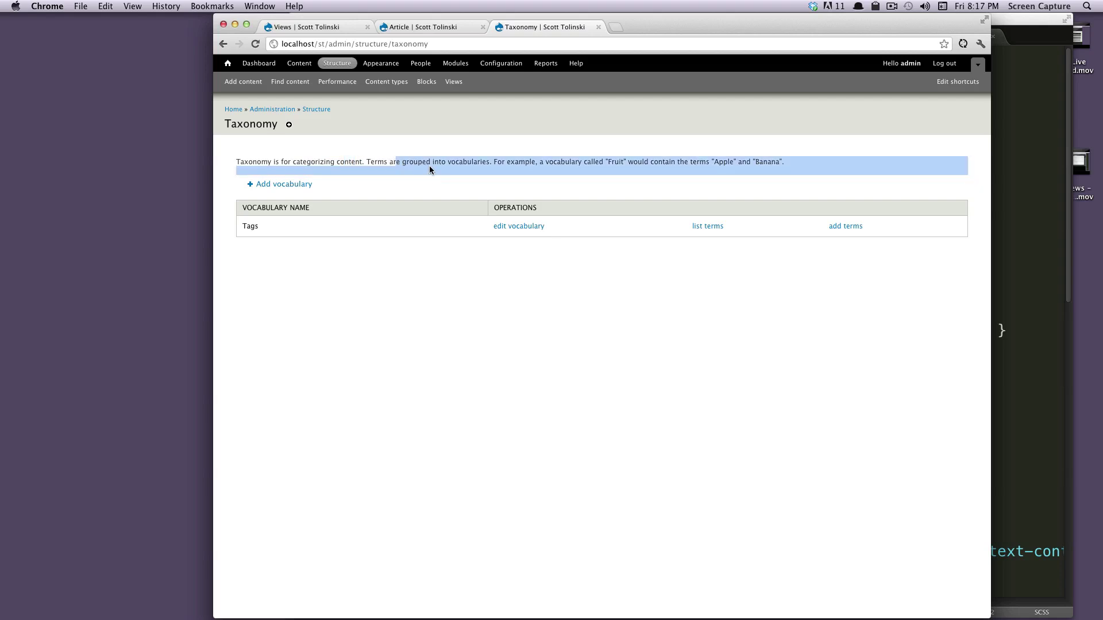
pyautogui.click(428, 161)
pyautogui.moveTo(447, 161); pyautogui.dragTo(628, 163)
pyautogui.click(623, 162)
pyautogui.click(628, 164)
pyautogui.moveTo(709, 164); pyautogui.dragTo(735, 165)
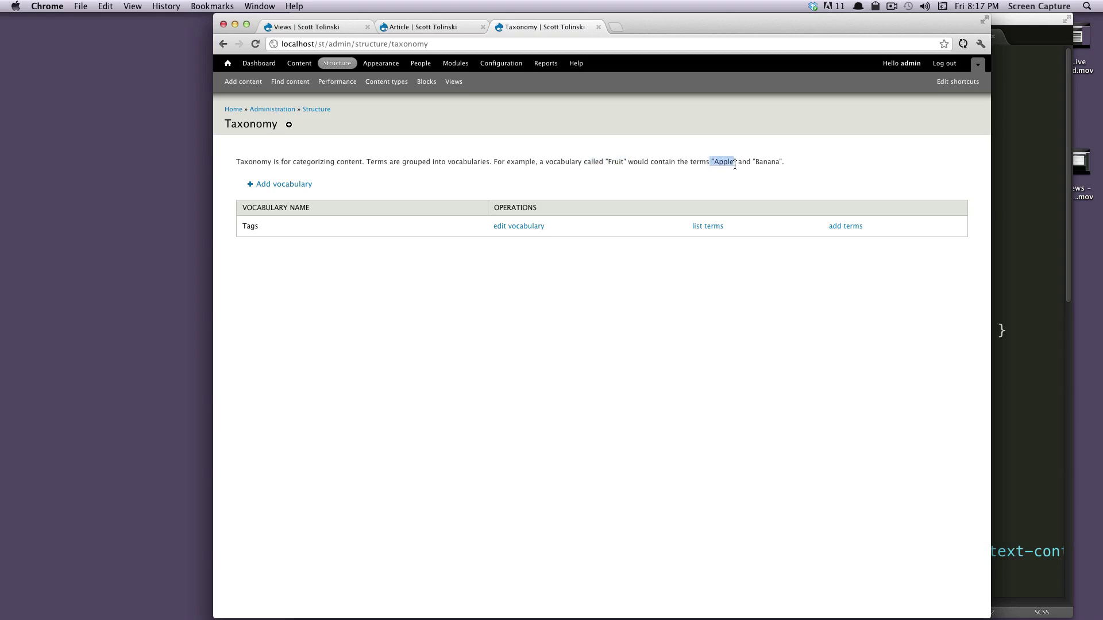
pyautogui.click(777, 162)
pyautogui.moveTo(297, 211); pyautogui.dragTo(332, 233)
pyautogui.click(332, 233)
pyautogui.moveTo(264, 226); pyautogui.dragTo(244, 226)
# - Look over the Tags vocabulary's settings and description, then list the Tags vocabulary's terms
pyautogui.click(497, 226)
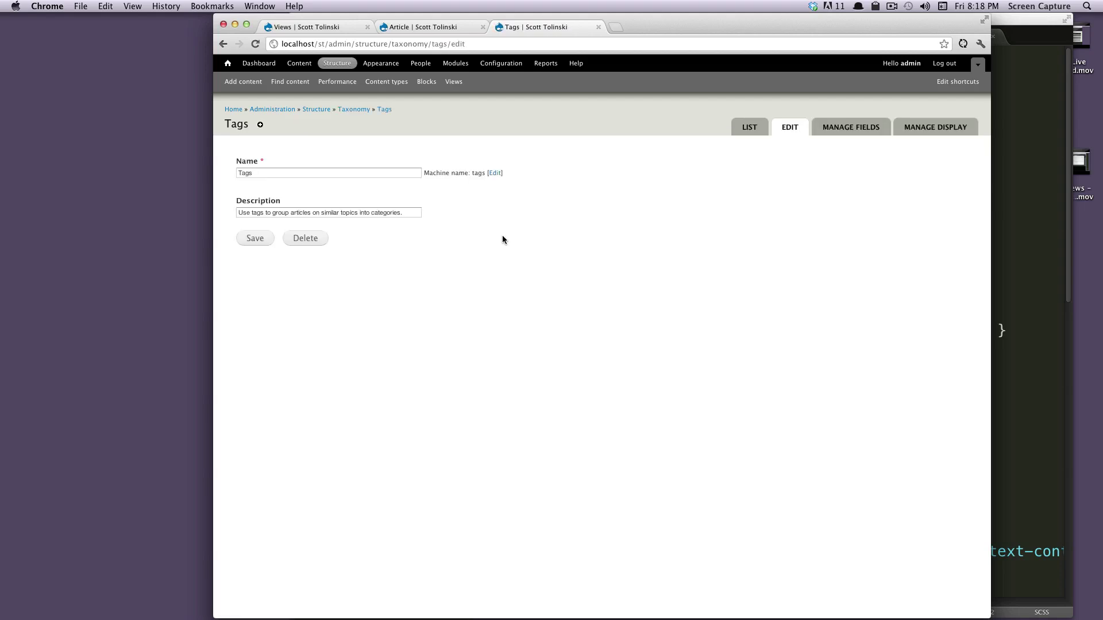
pyautogui.click(352, 213)
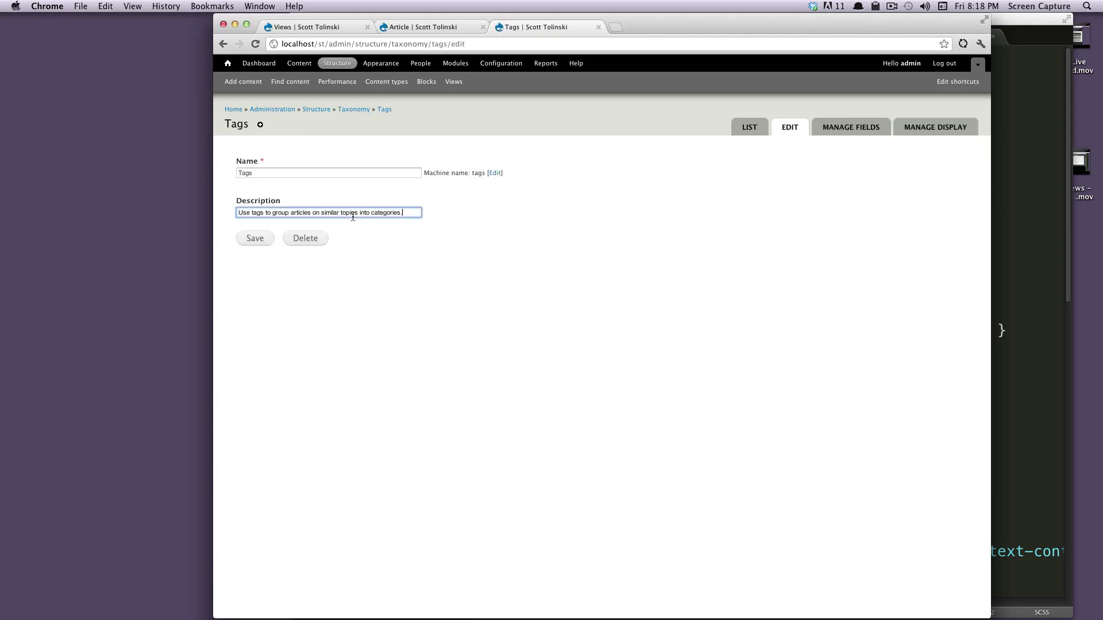
pyautogui.keyDown('shift'); pyautogui.click(234, 216); pyautogui.keyUp('shift')
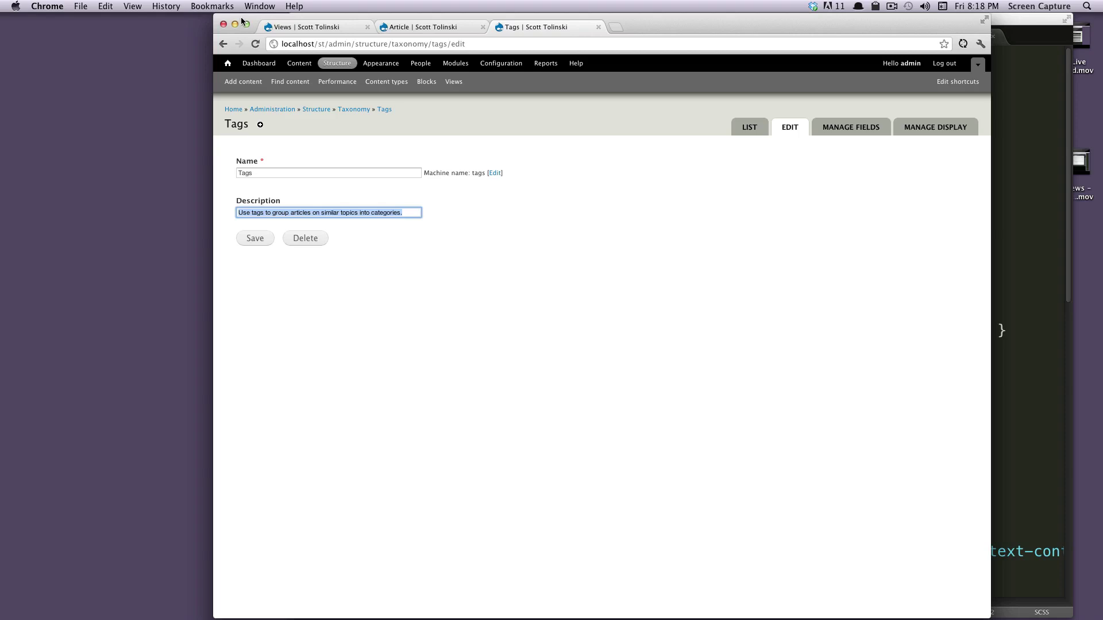
pyautogui.click(224, 44)
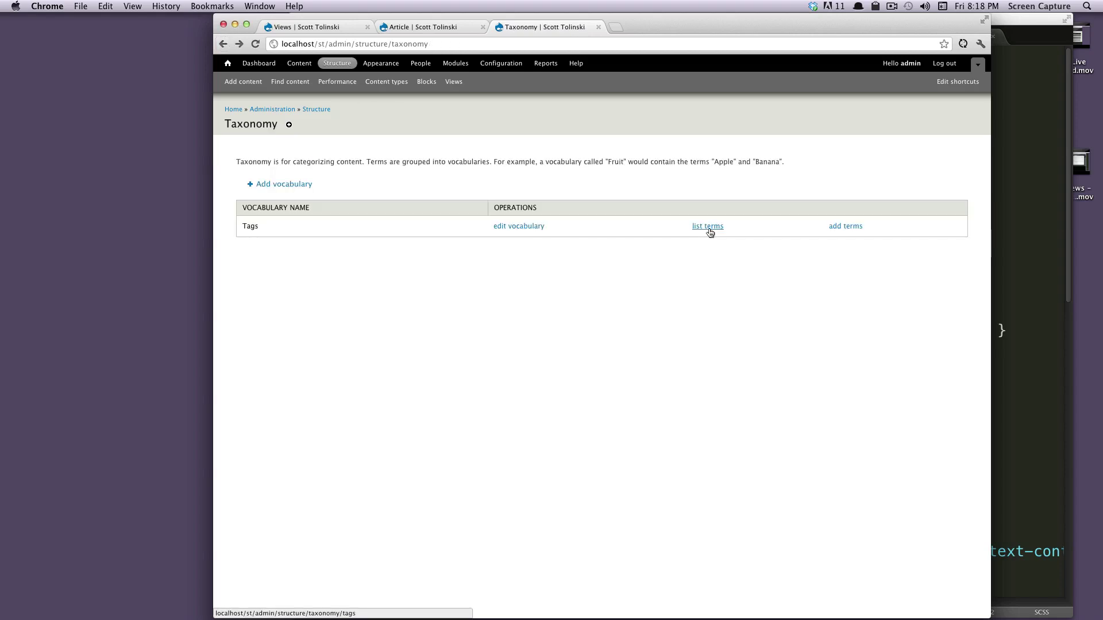
pyautogui.click(708, 227)
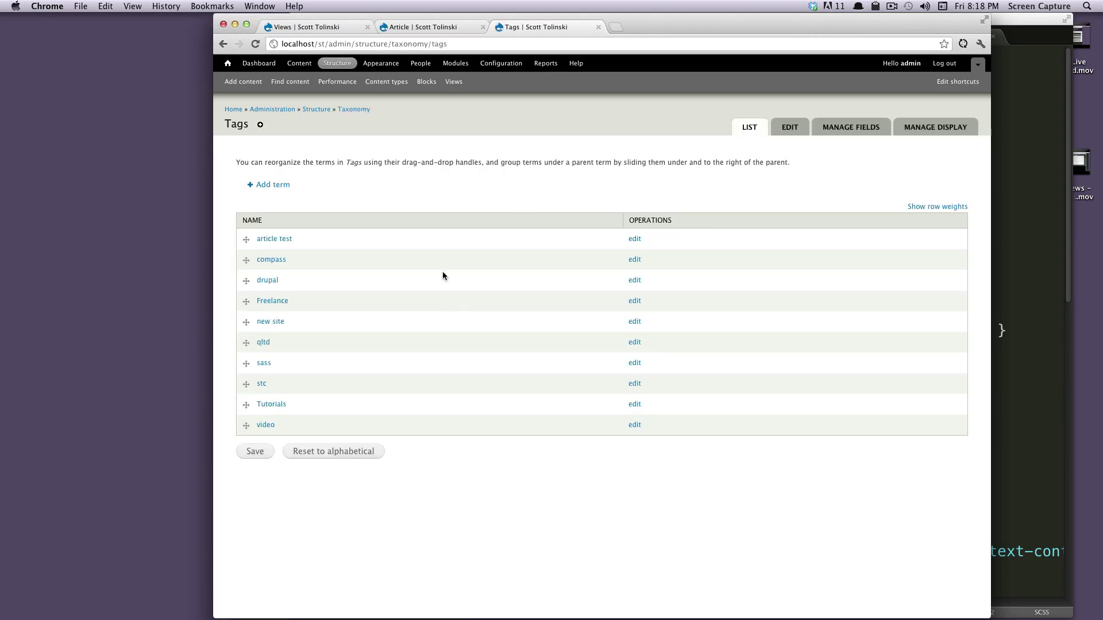
# - Open Add content in a new browser tab and start a new Article
pyautogui.rightClick(253, 85)
pyautogui.click(275, 88)
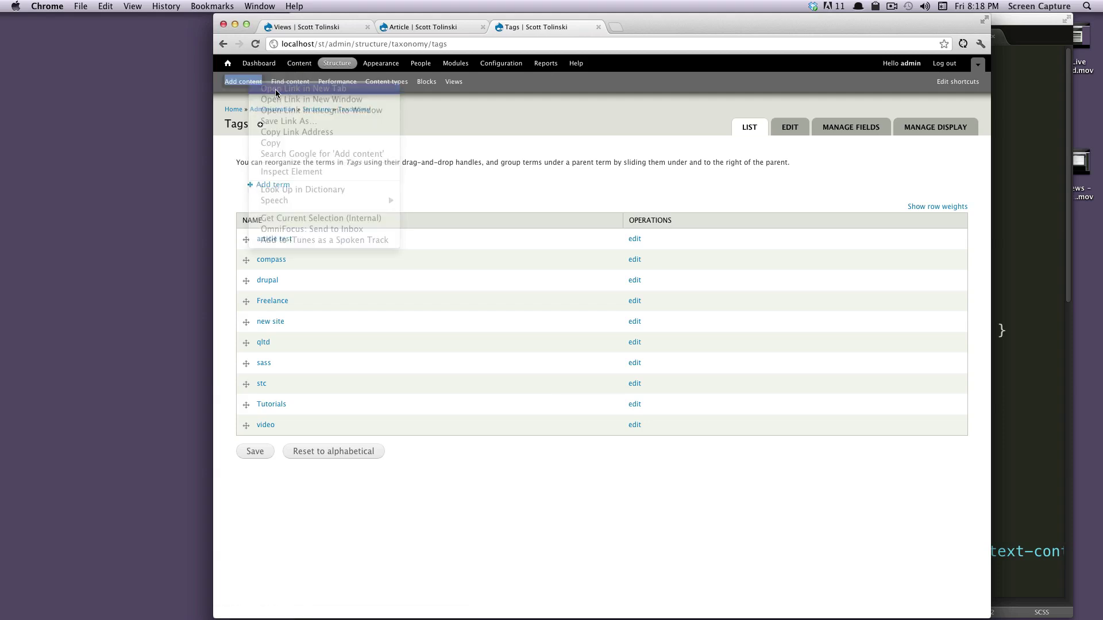
pyautogui.click(629, 27)
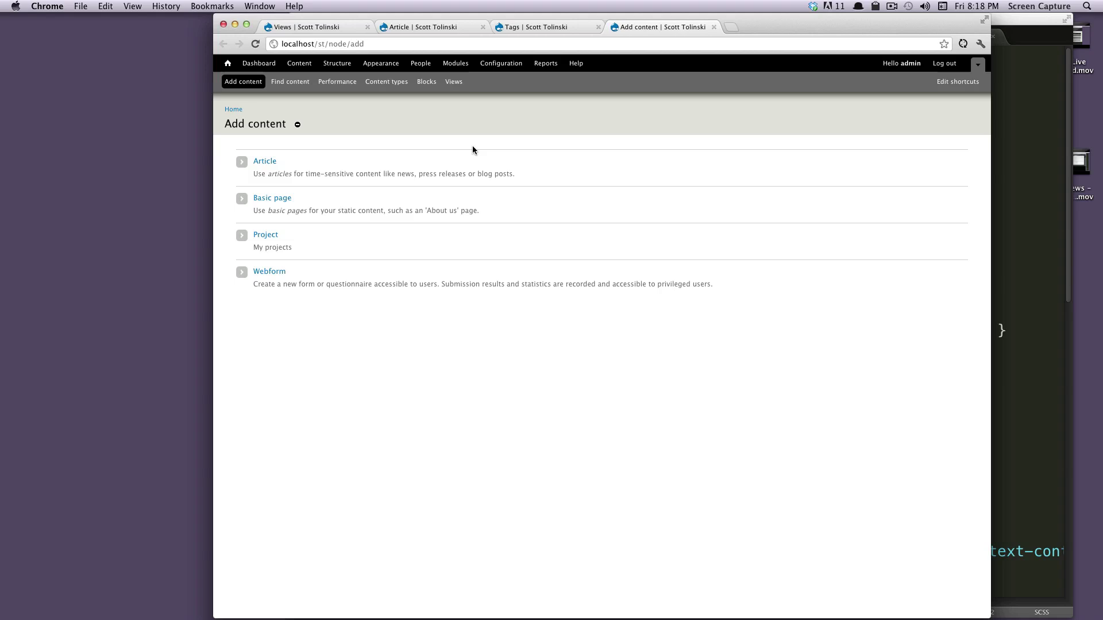
pyautogui.click(265, 164)
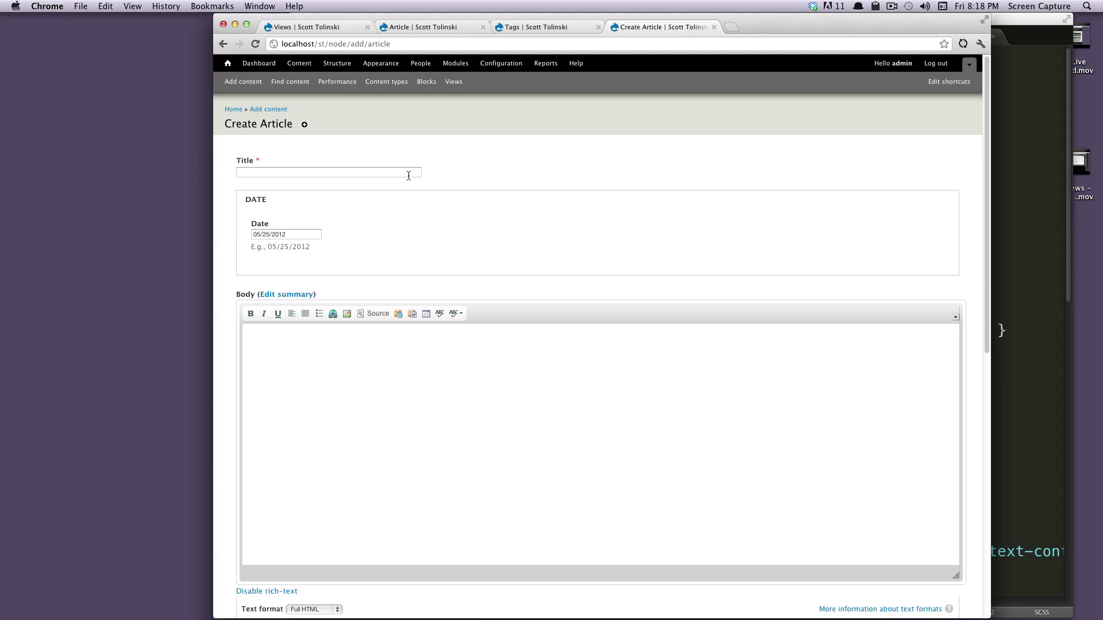
# - Inspect the article's Tags field and its comma-separated hint, then return to the Tags term list
pyautogui.scroll(-10, 409, 176)
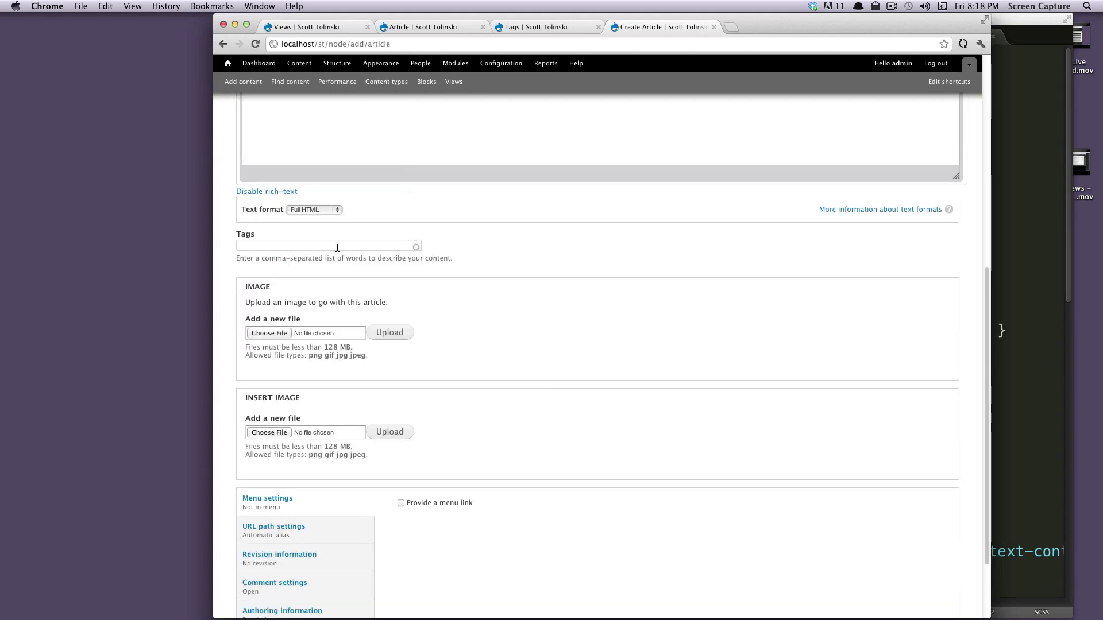
pyautogui.click(338, 248)
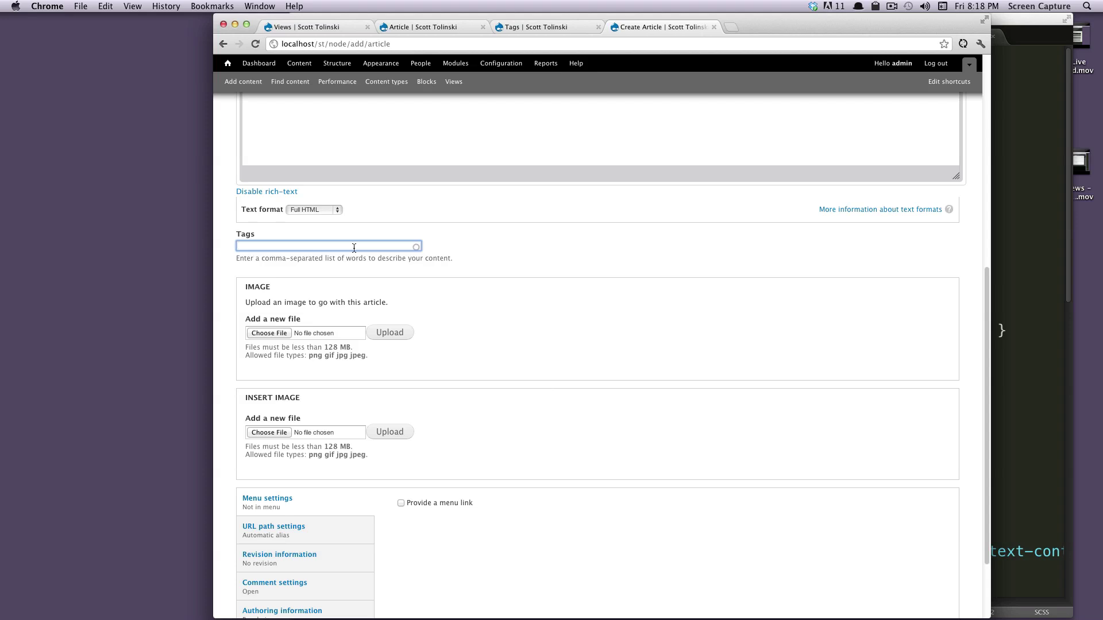
pyautogui.moveTo(276, 260); pyautogui.dragTo(341, 259)
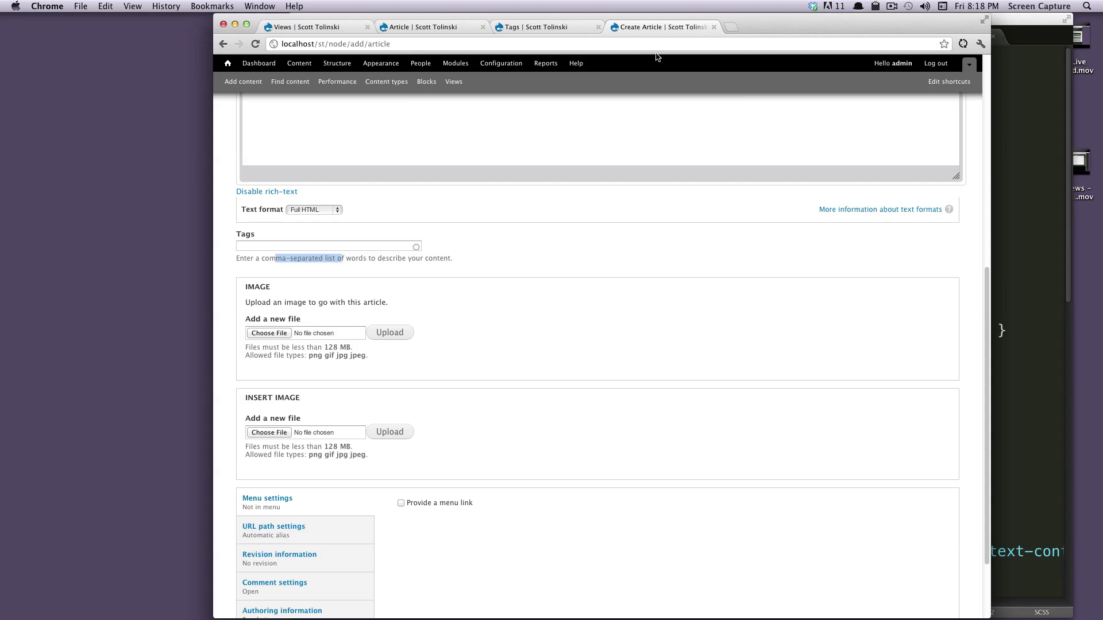
pyautogui.click(543, 26)
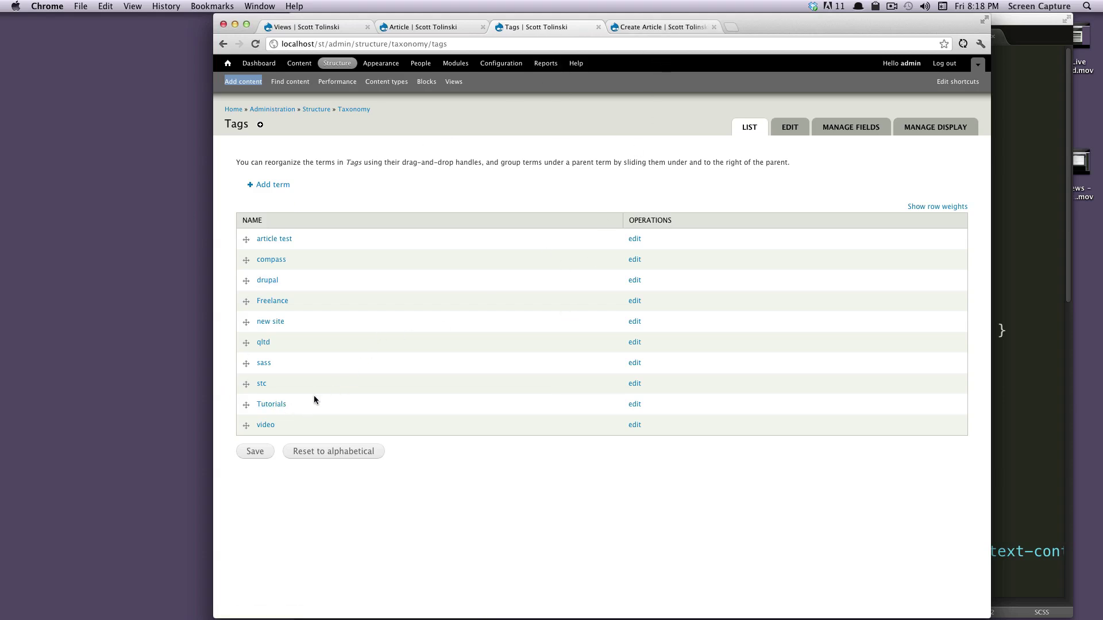
pyautogui.moveTo(314, 400); pyautogui.dragTo(252, 405)
pyautogui.click(374, 403)
pyautogui.click(661, 26)
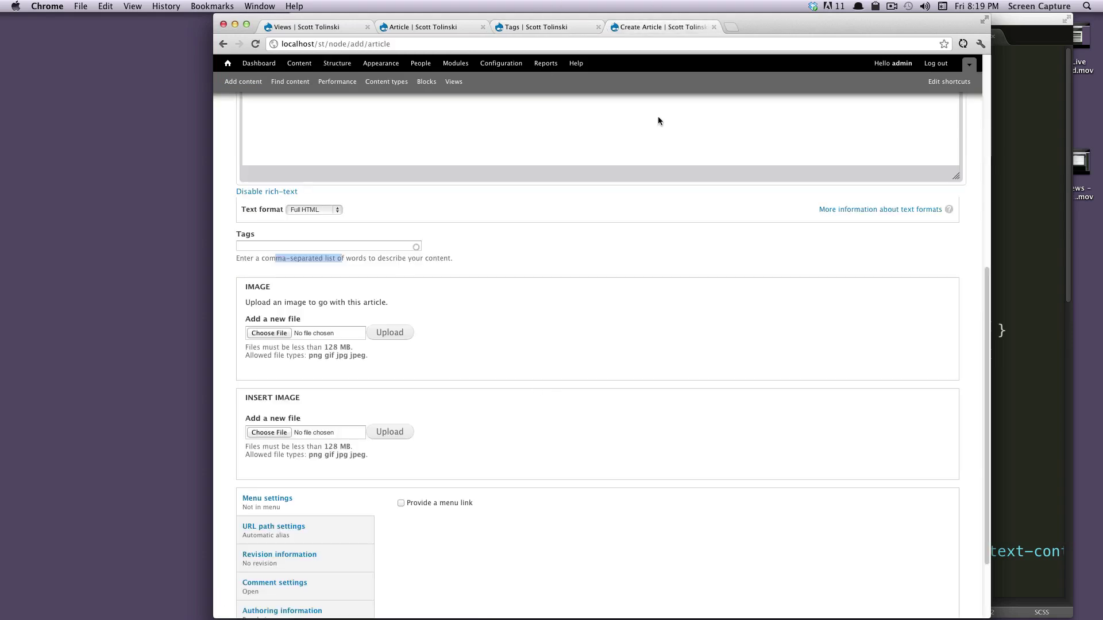
pyautogui.click(356, 248)
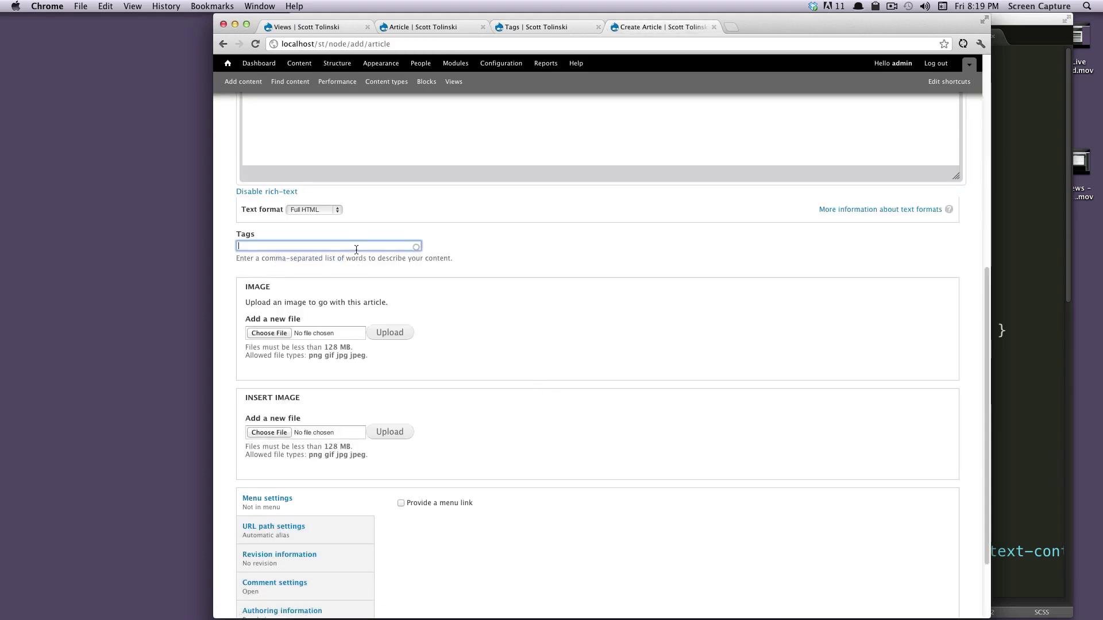
pyautogui.write('T')
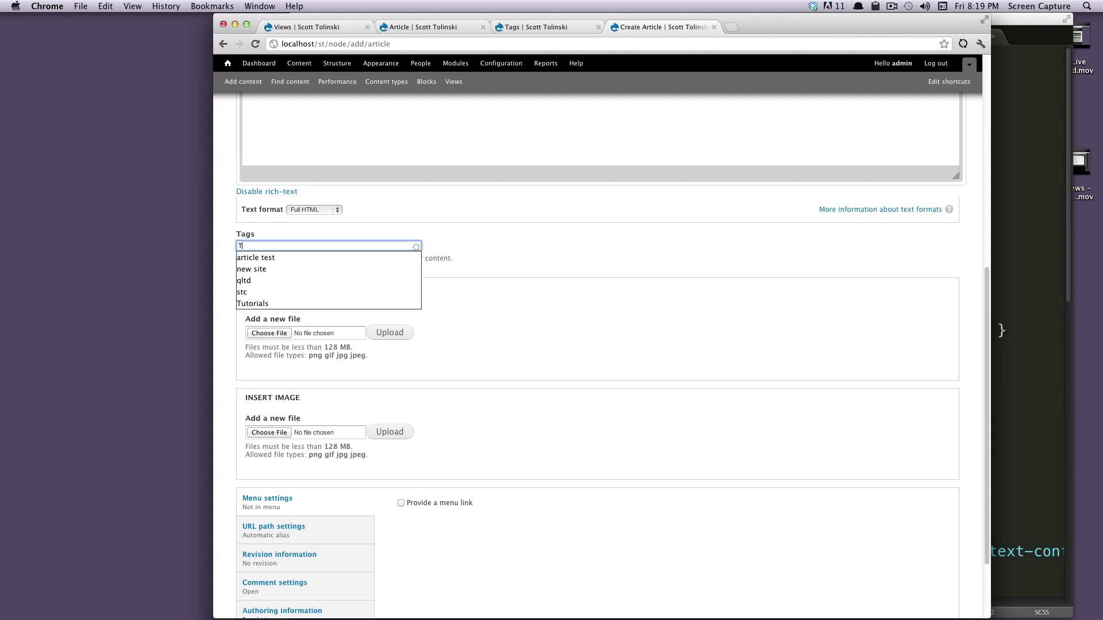
pyautogui.write('u')
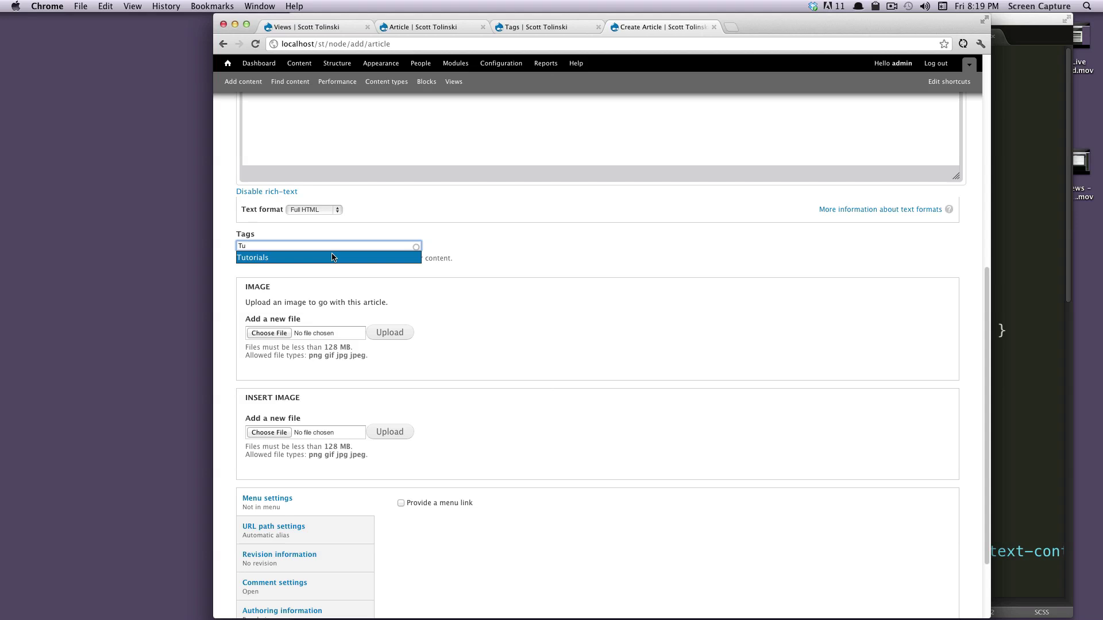
pyautogui.click(333, 256)
pyautogui.click(323, 244)
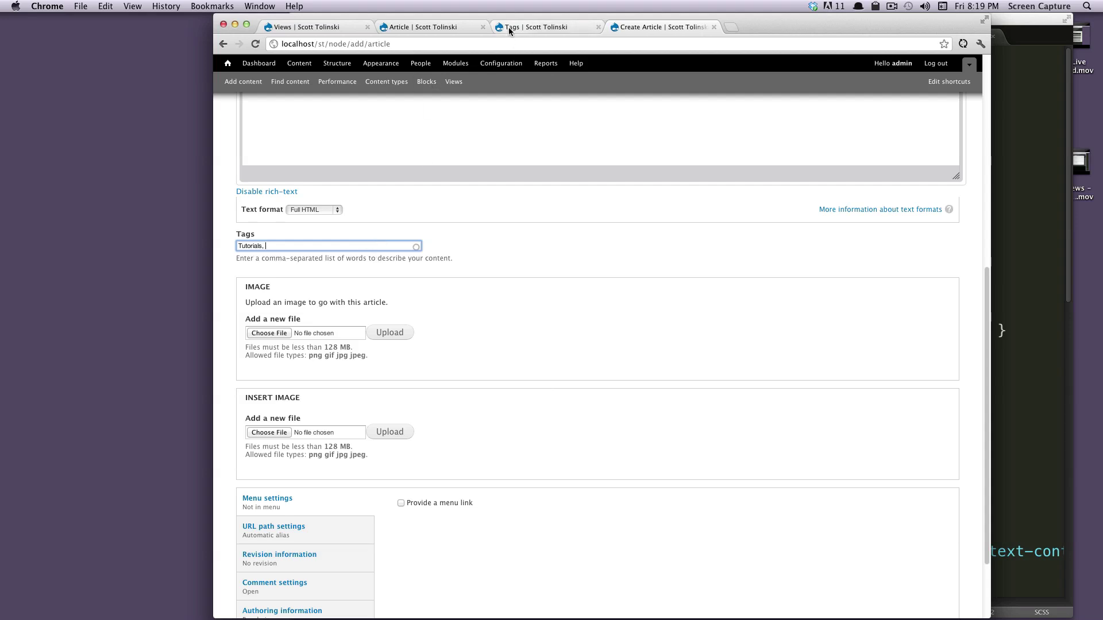
pyautogui.press('super+a')
pyautogui.press('super+x')
pyautogui.click(566, 26)
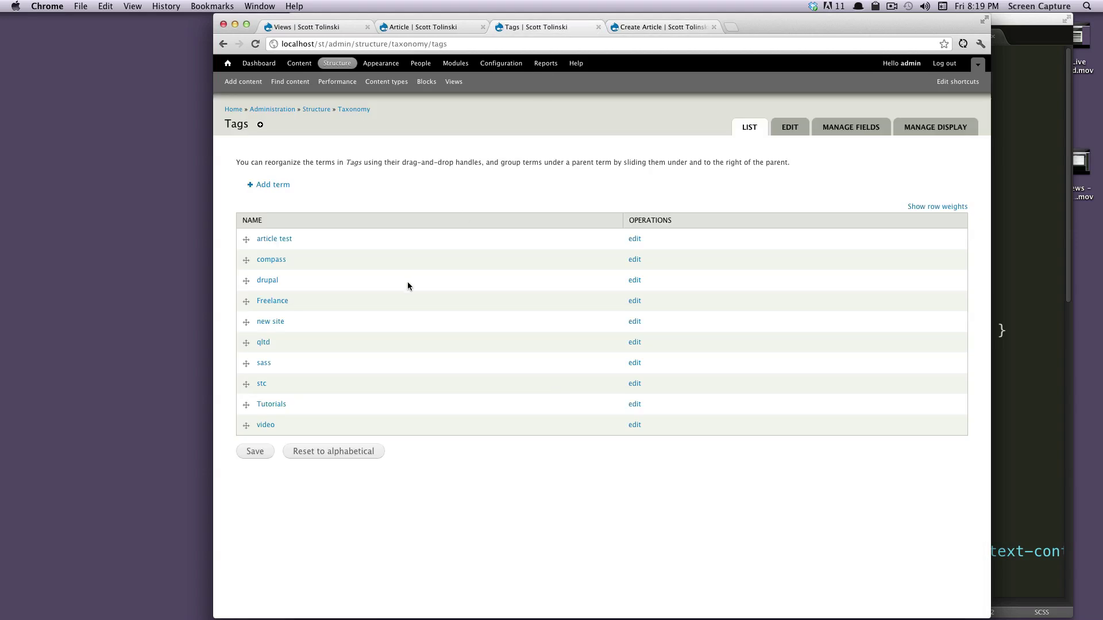
# - Return to the Taxonomy overview via the breadcrumb and inspect the vocabulary table listing Tags
pyautogui.click(350, 110)
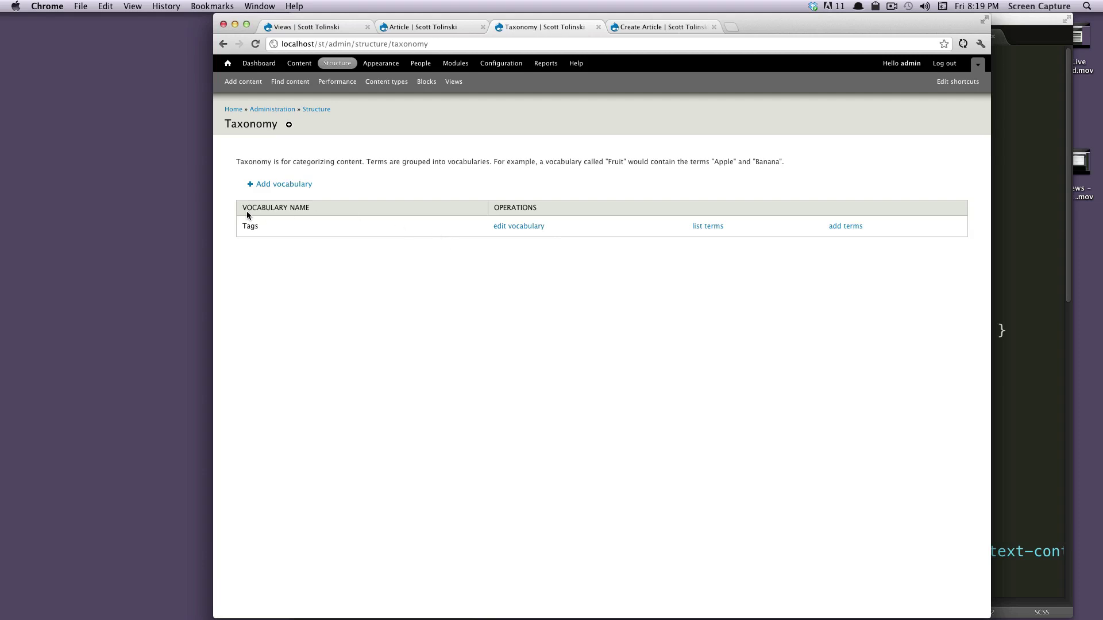
pyautogui.moveTo(247, 211); pyautogui.dragTo(287, 235)
pyautogui.click(253, 226)
# - Add a vocabulary named 'Project Type' with description 'This is the type of project' and save it
pyautogui.click(294, 185)
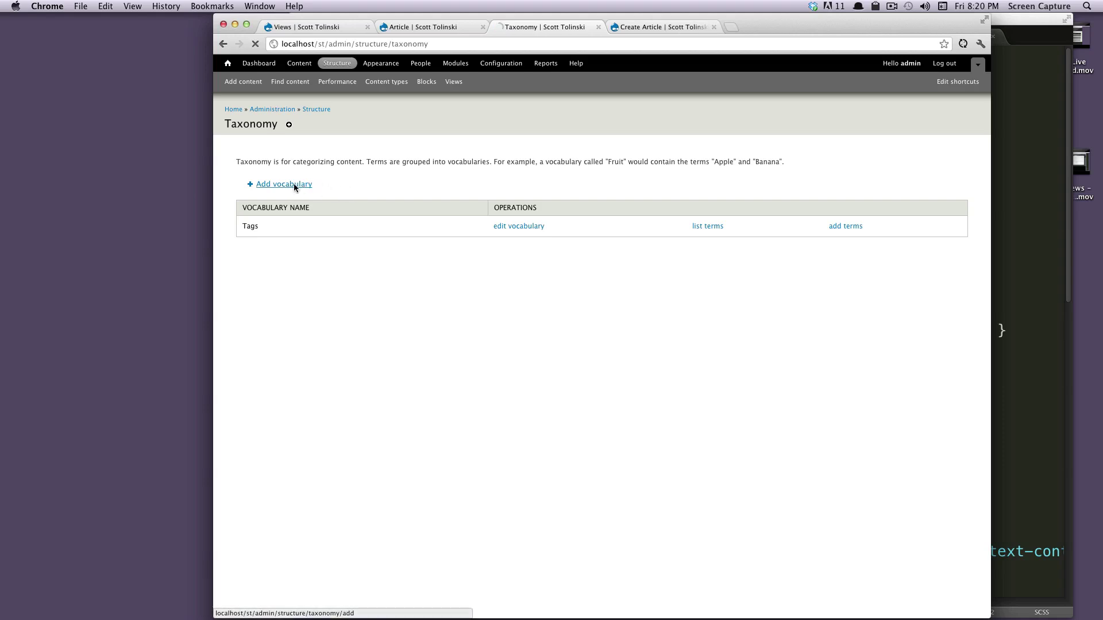
pyautogui.click(297, 173)
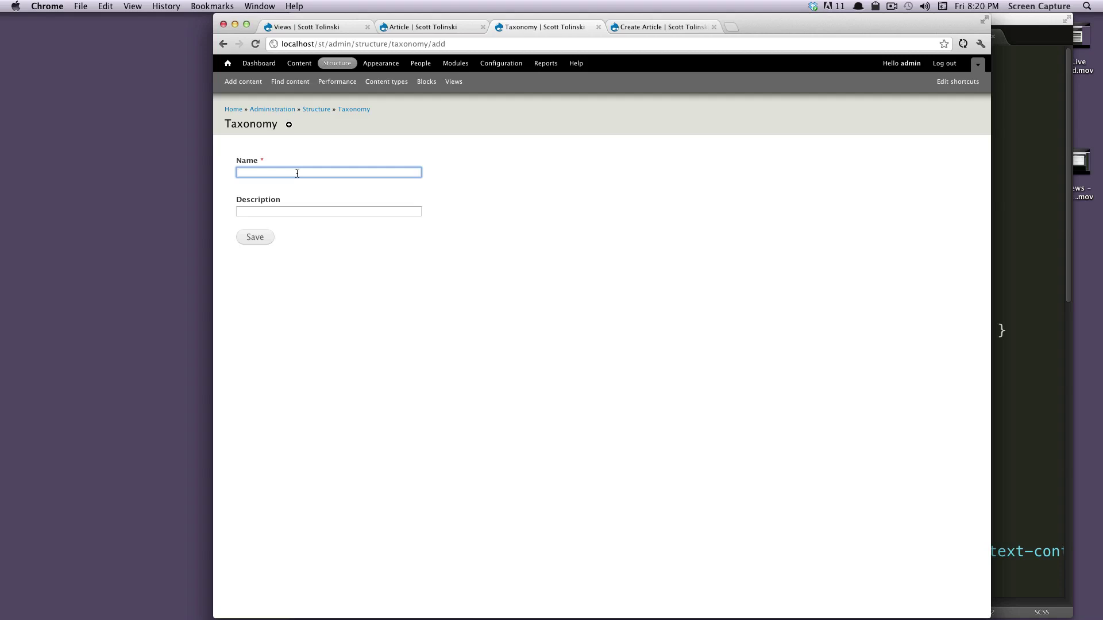
pyautogui.write('Pr')
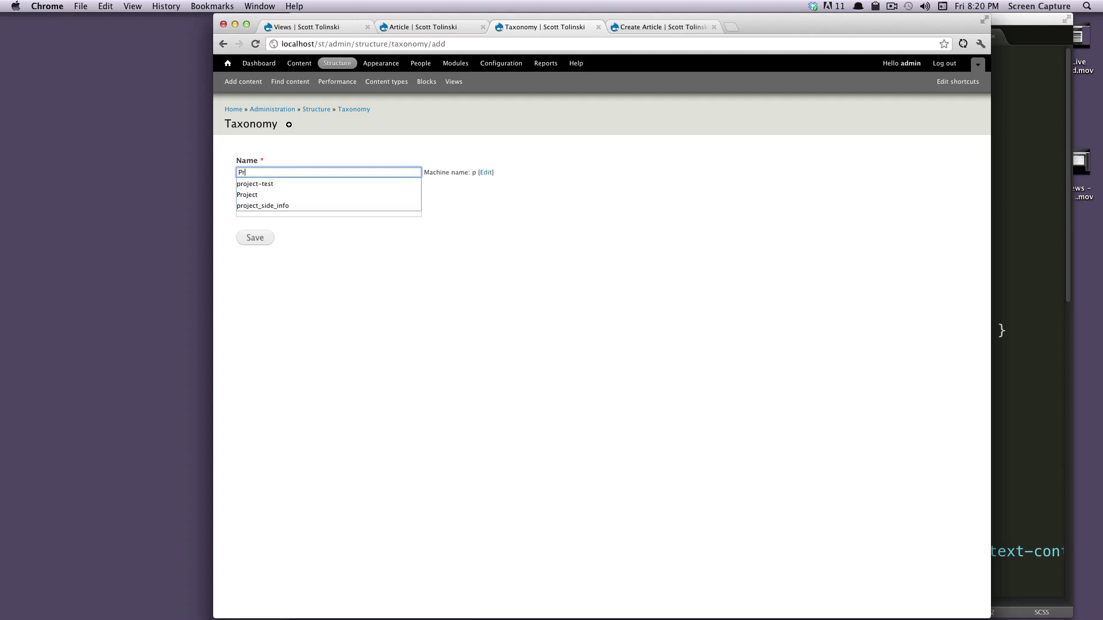
pyautogui.write('oject Type')
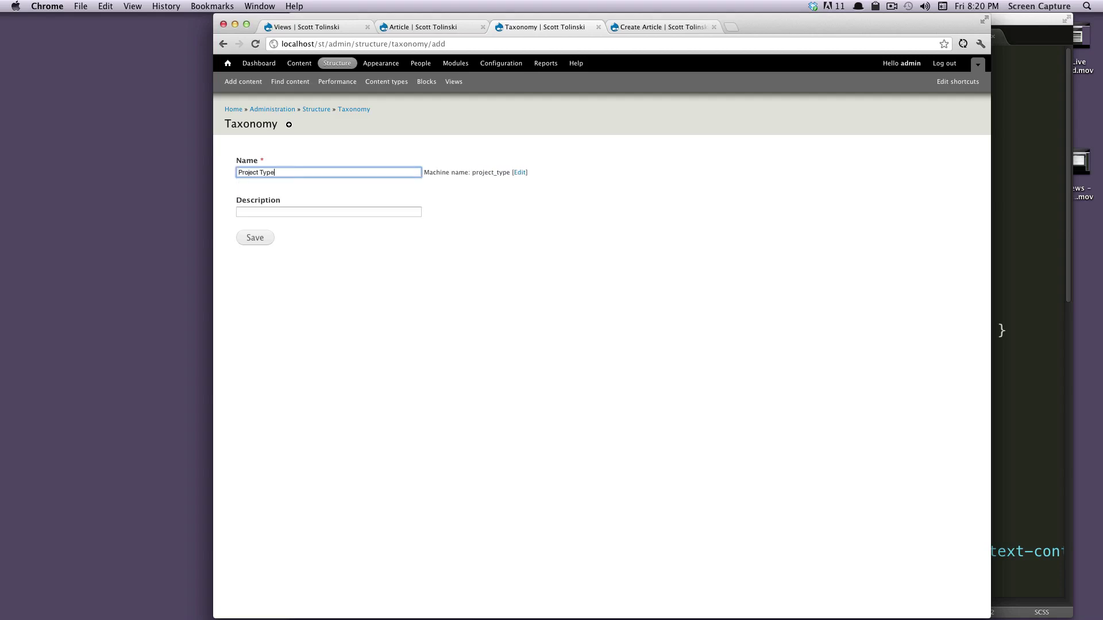
pyautogui.press('Tab')
pyautogui.press('Tab')
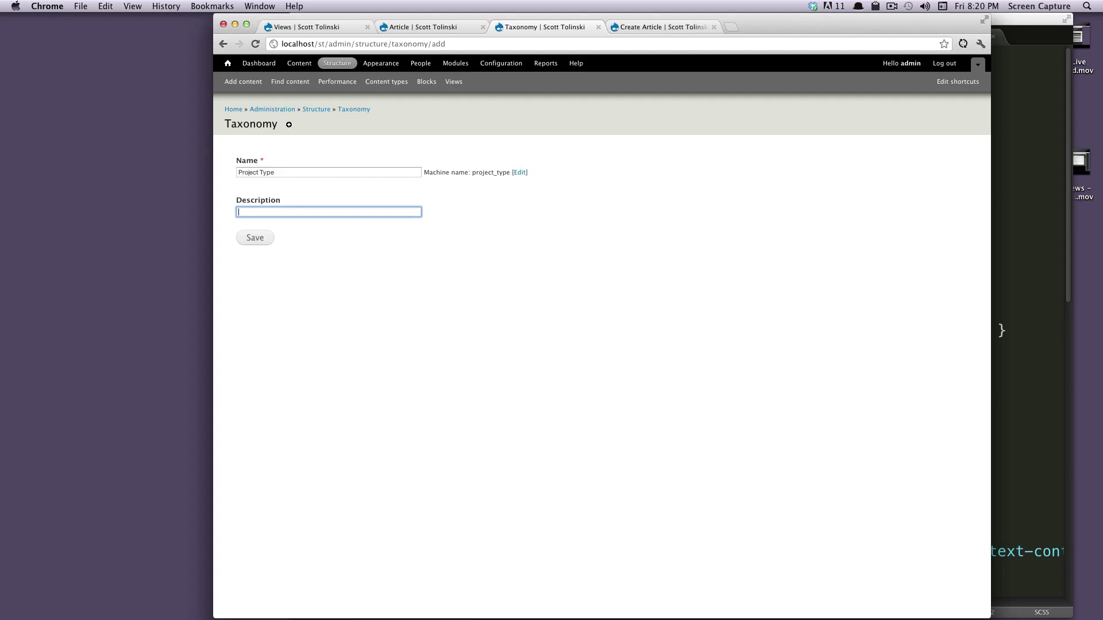
pyautogui.write('This is the type of project.')
pyautogui.click(255, 241)
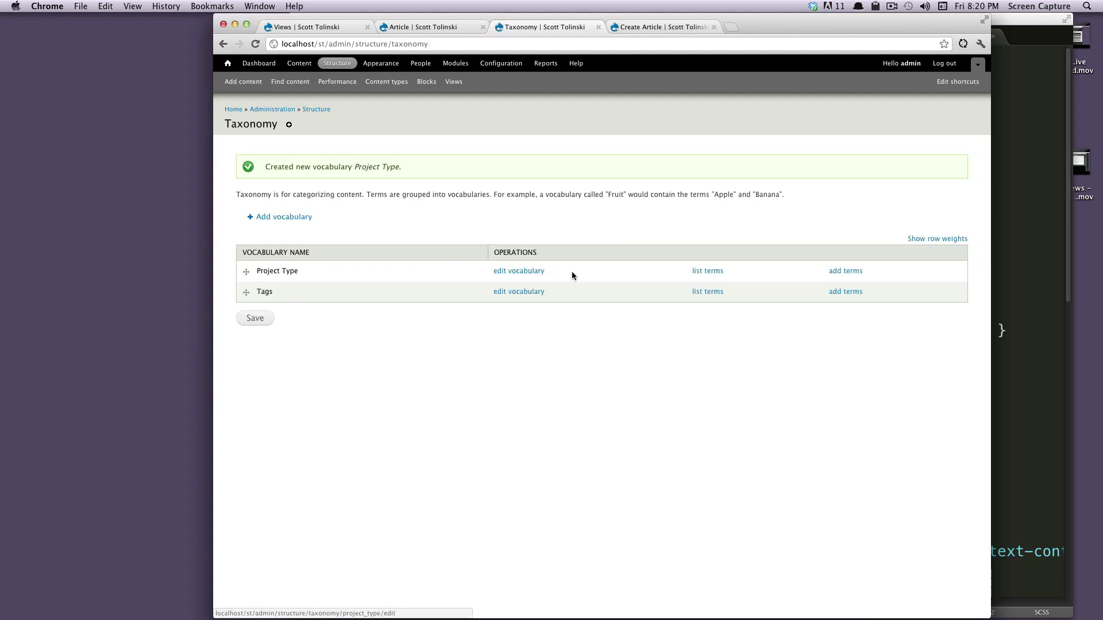
# - Start a new Project Type term and enter the name 'Development'
pyautogui.click(844, 273)
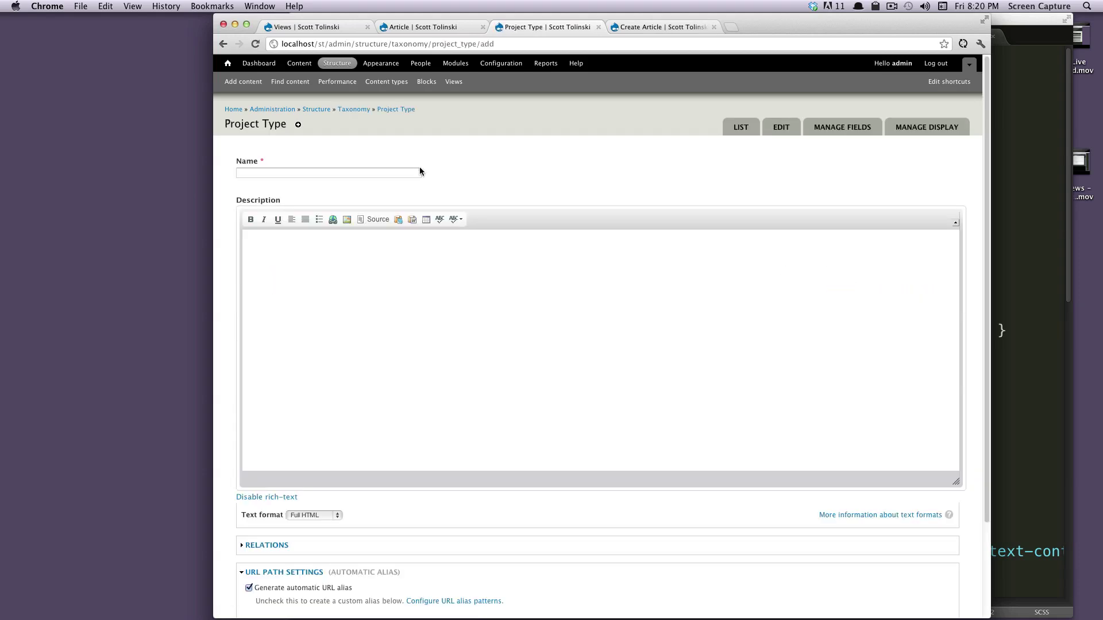
pyautogui.click(417, 173)
pyautogui.scroll(-3, 734, 191)
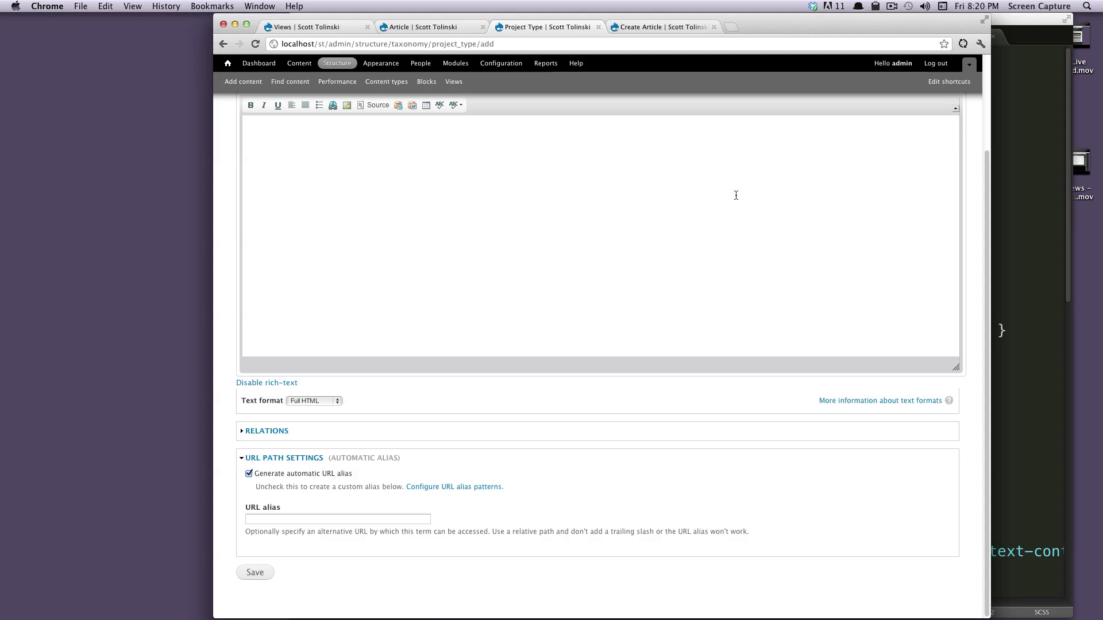
pyautogui.scroll(3, 736, 196)
pyautogui.click(595, 263)
pyautogui.click(334, 170)
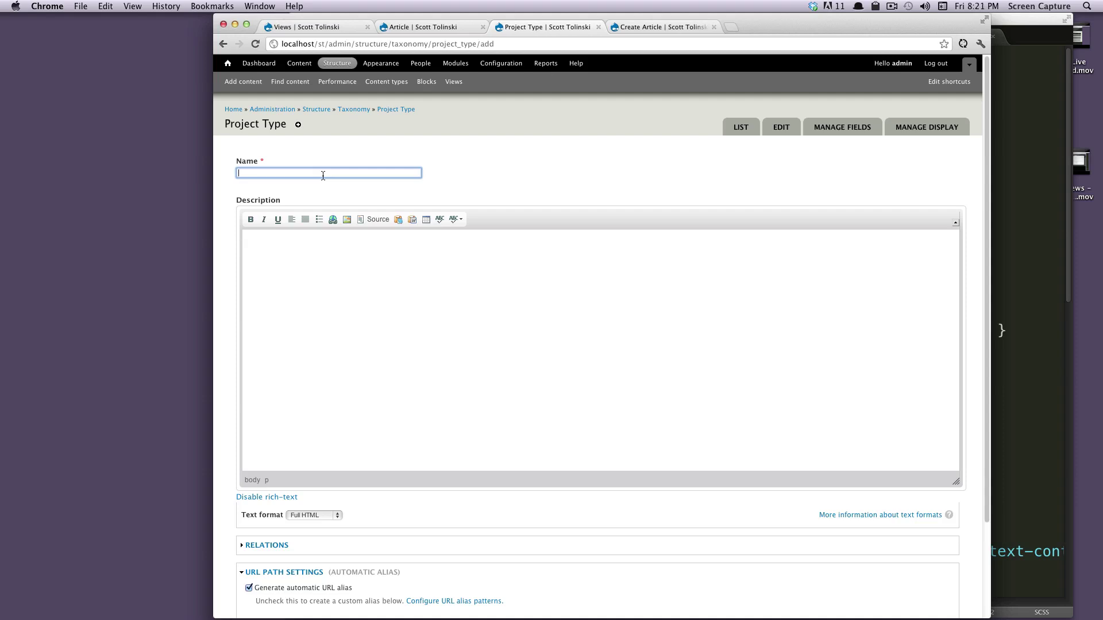
pyautogui.write('Development')
# - Check the term's Relations settings, leave them unchanged, and save the Development term
pyautogui.scroll(-4, 423, 325)
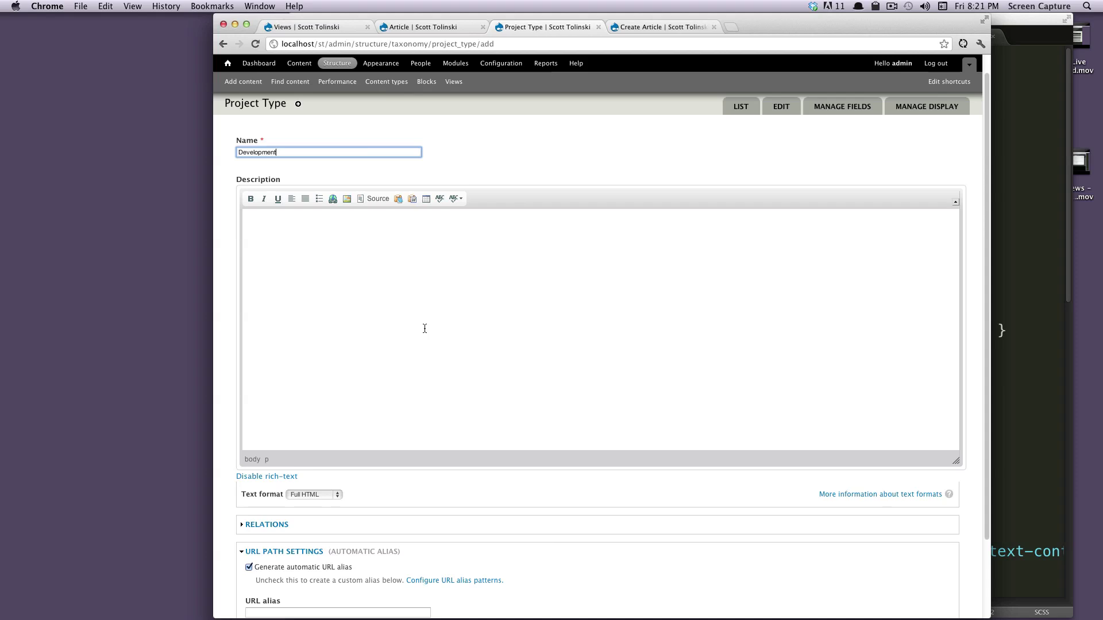
pyautogui.click(282, 436)
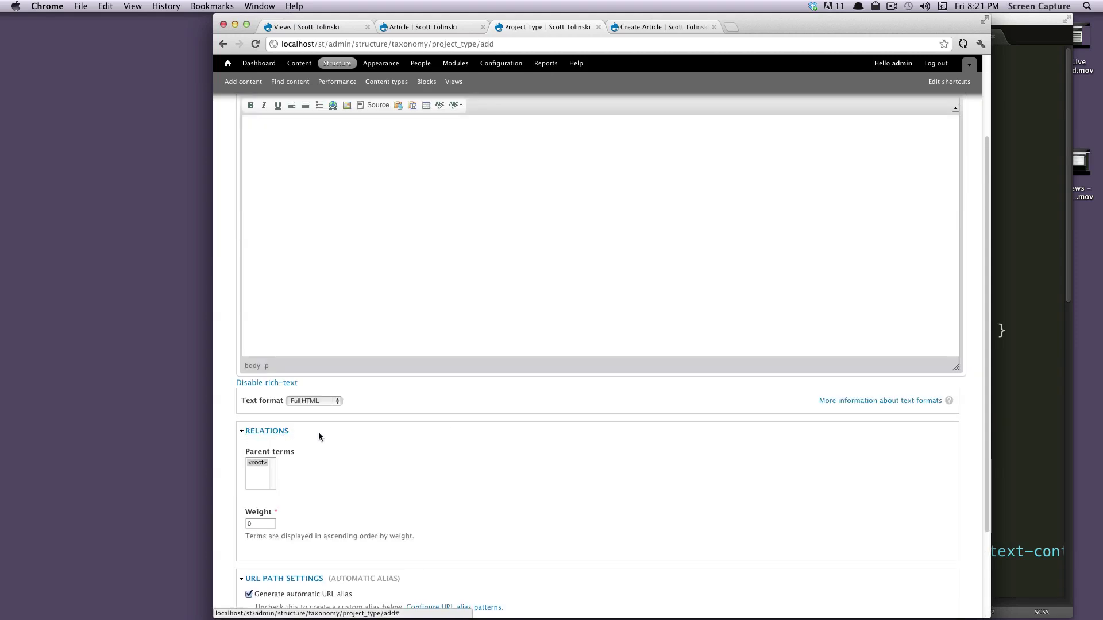
pyautogui.scroll(-3, 256, 354)
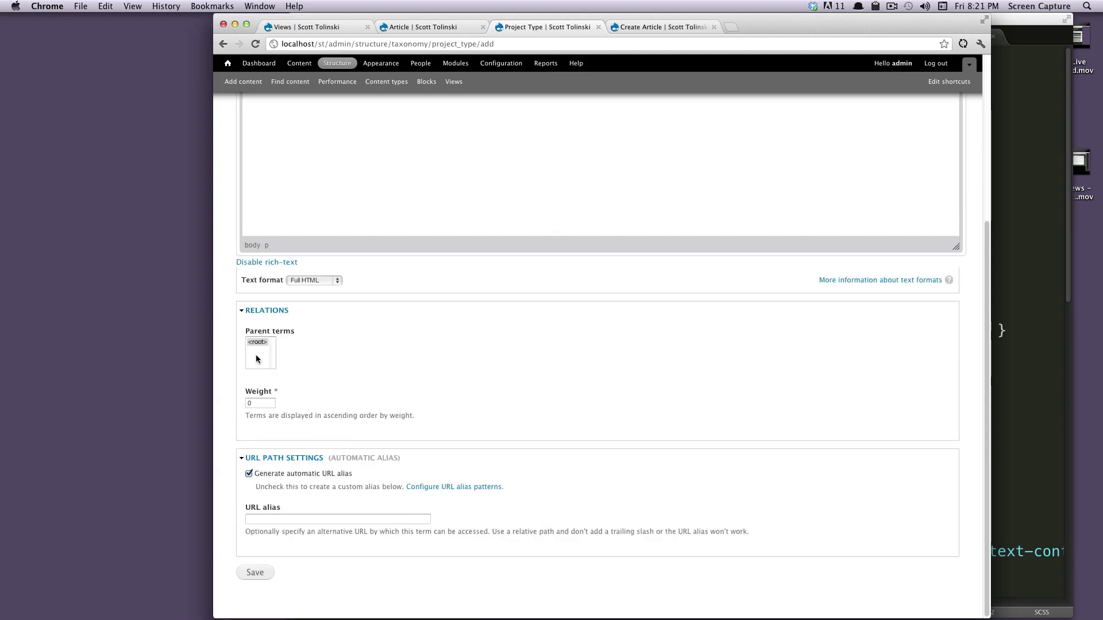
pyautogui.click(285, 312)
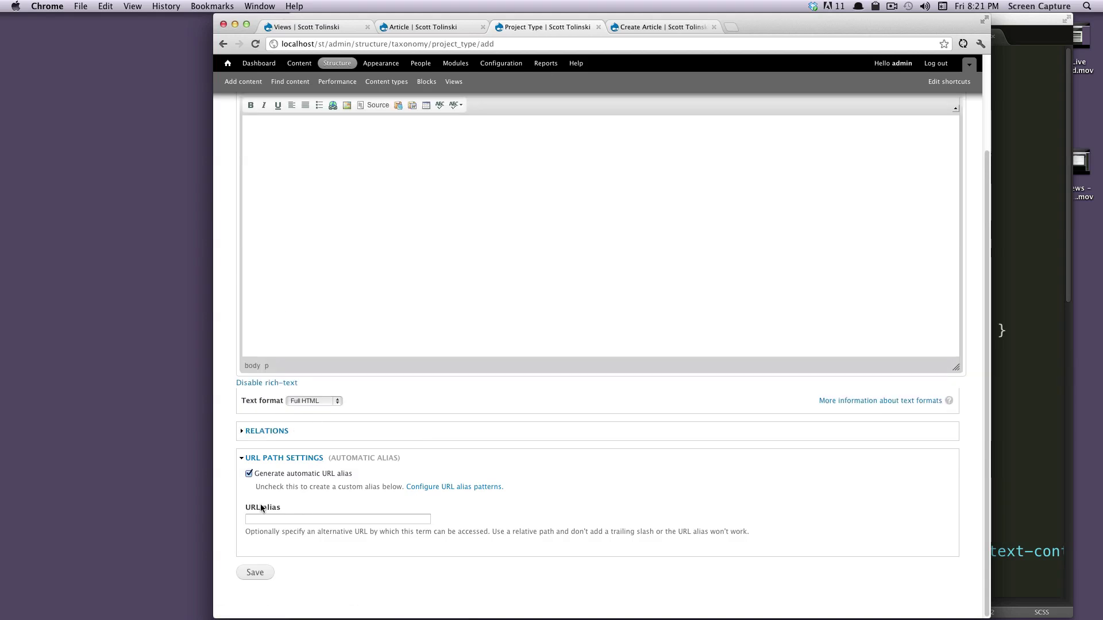
pyautogui.click(266, 574)
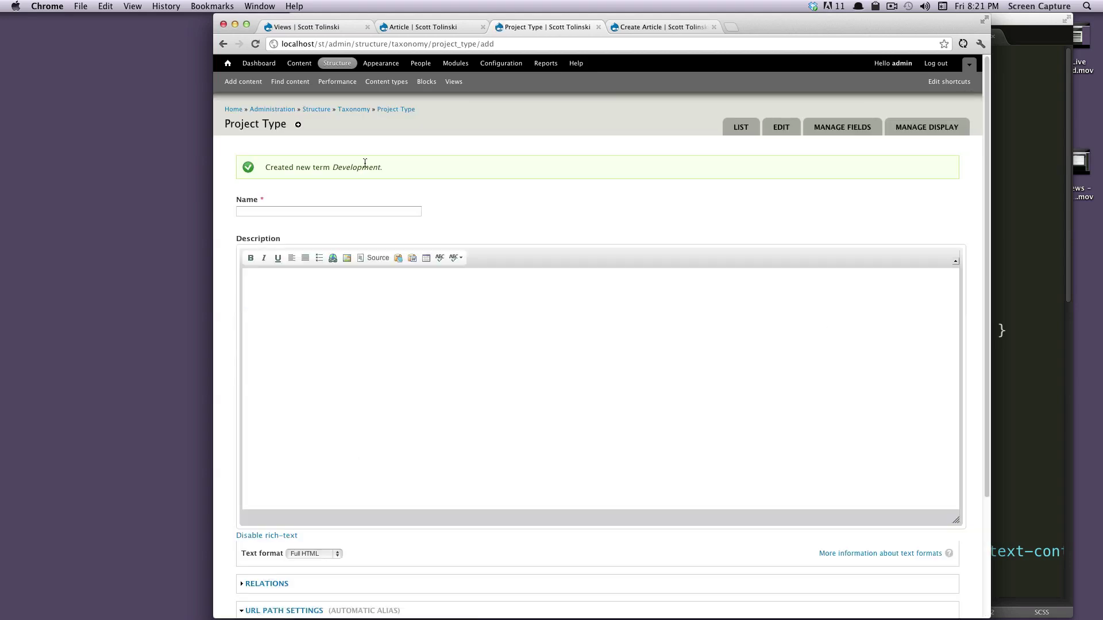
# - Add a 'Design' term to Project Type, then view the term list showing Design and Development
pyautogui.moveTo(357, 167); pyautogui.dragTo(409, 167)
pyautogui.click(379, 212)
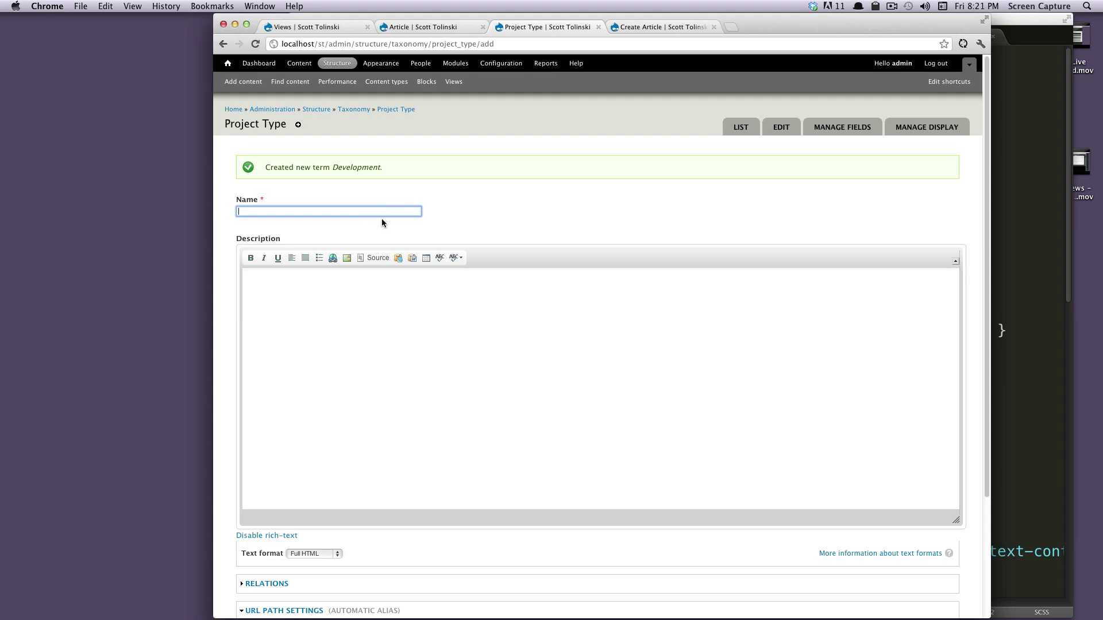
pyautogui.click(364, 212)
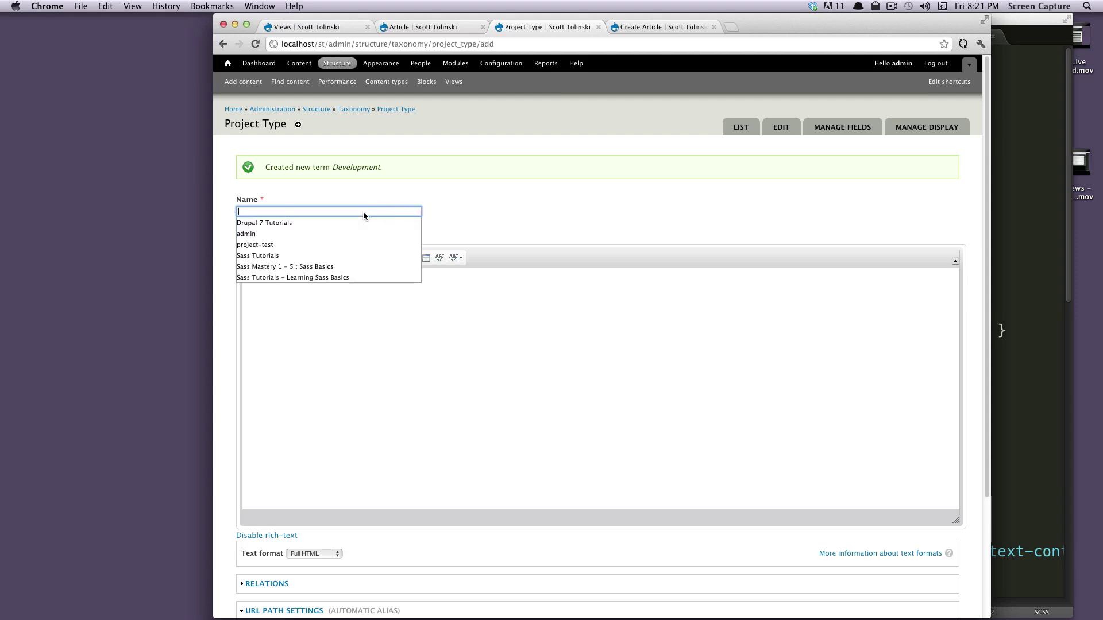
pyautogui.click(435, 191)
pyautogui.click(373, 212)
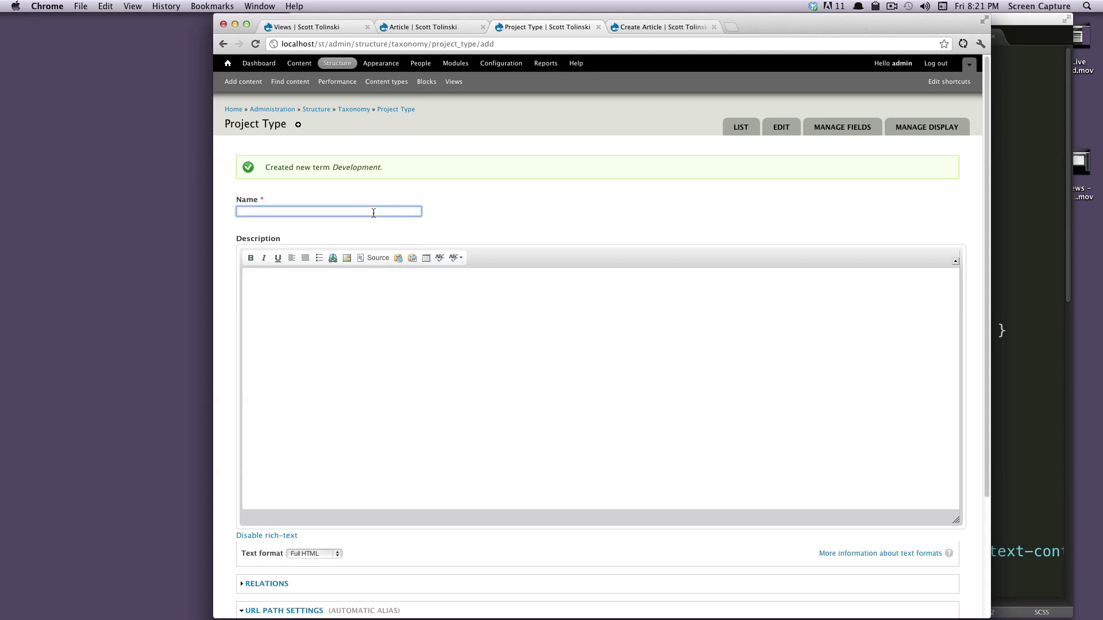
pyautogui.write('Desgin')
pyautogui.write('ign')
pyautogui.scroll(-2, 409, 387)
pyautogui.scroll(-3, 409, 387)
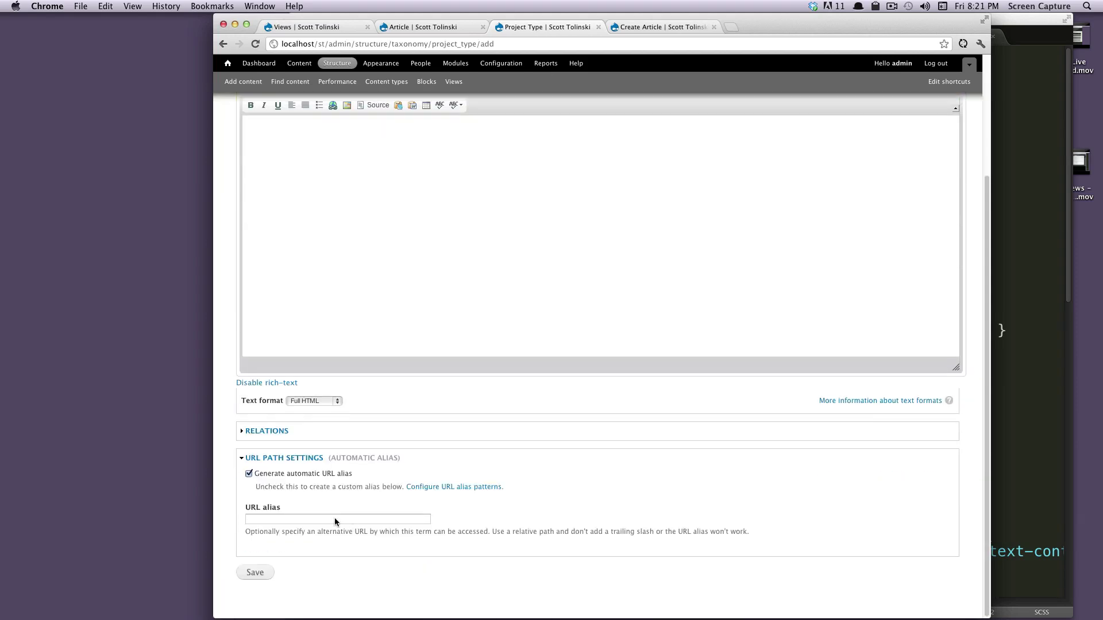
pyautogui.click(256, 574)
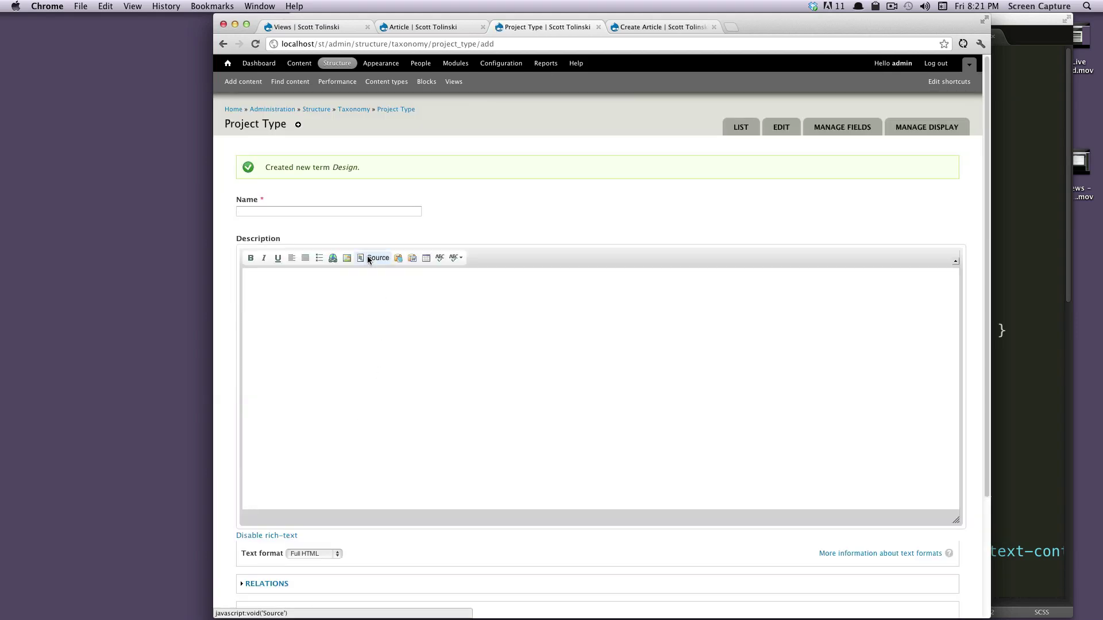
pyautogui.click(395, 109)
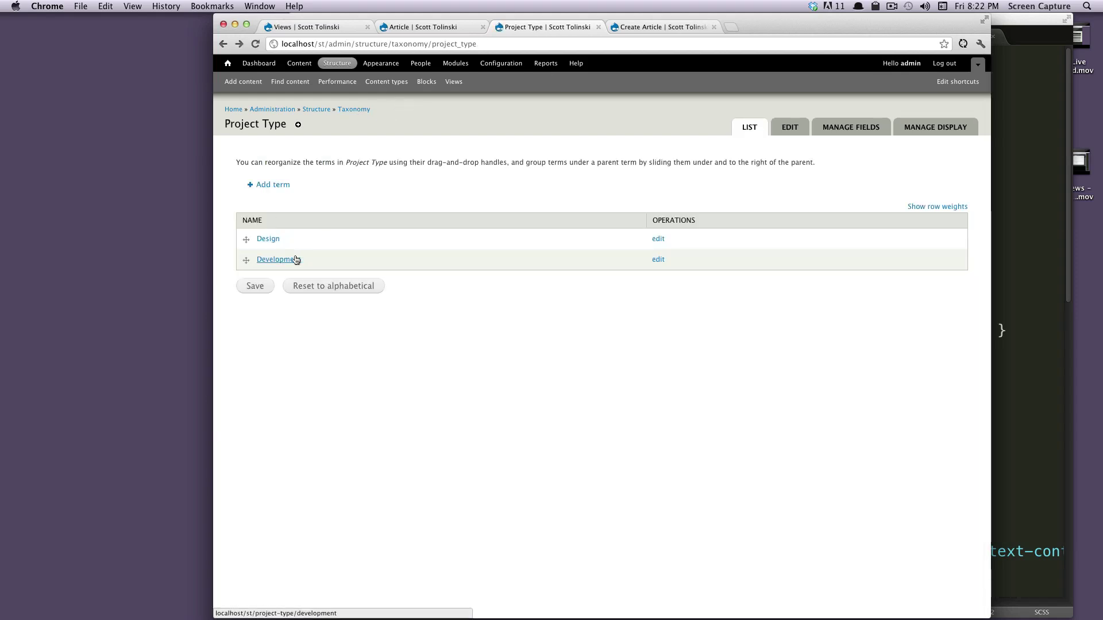
# - Open the Development term's edit page and select its URL alias project-type/development
pyautogui.click(659, 259)
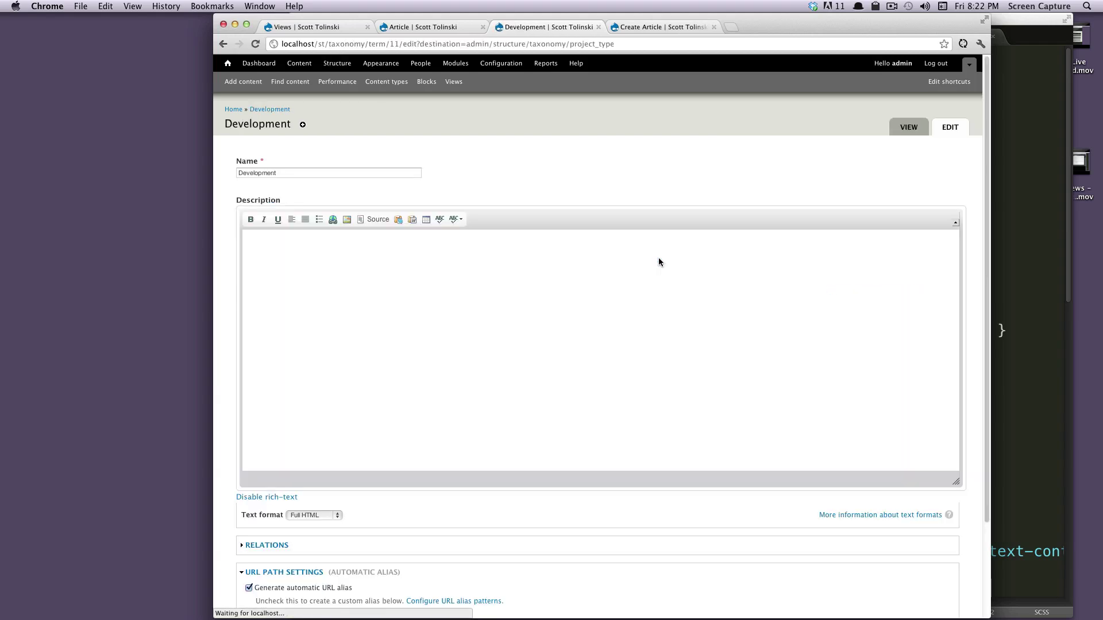
pyautogui.scroll(-4, 658, 258)
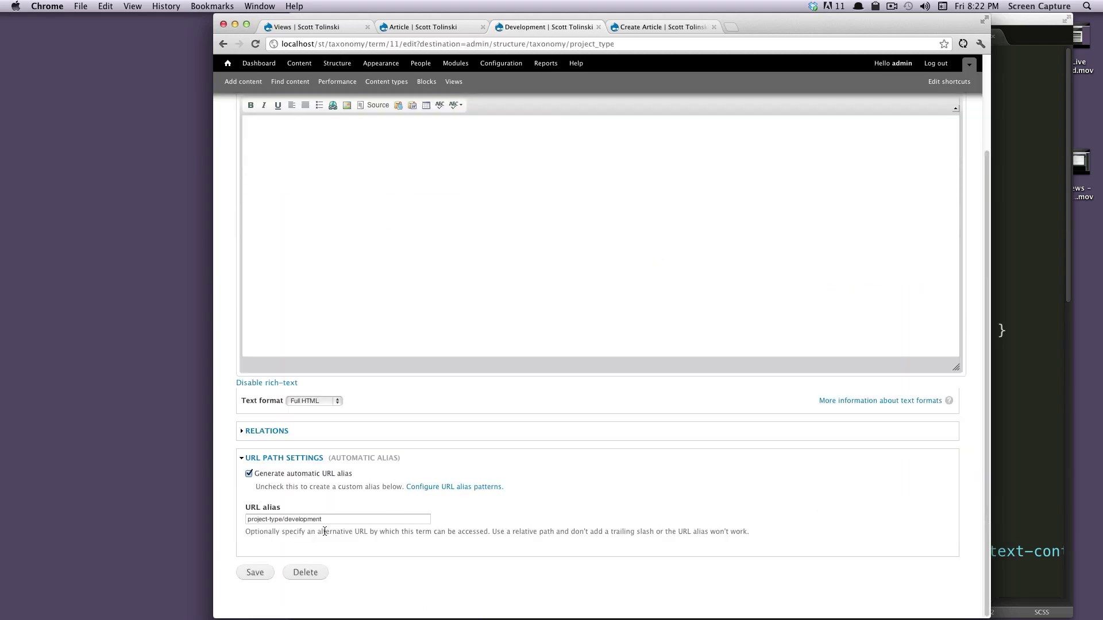
pyautogui.moveTo(333, 519); pyautogui.dragTo(250, 518)
pyautogui.press('super+c')
# - In the Article tab, load localhost/st/project-type/development and check its no-content message
pyautogui.click(392, 29)
pyautogui.moveTo(328, 44); pyautogui.dragTo(759, 40)
pyautogui.press('super+v')
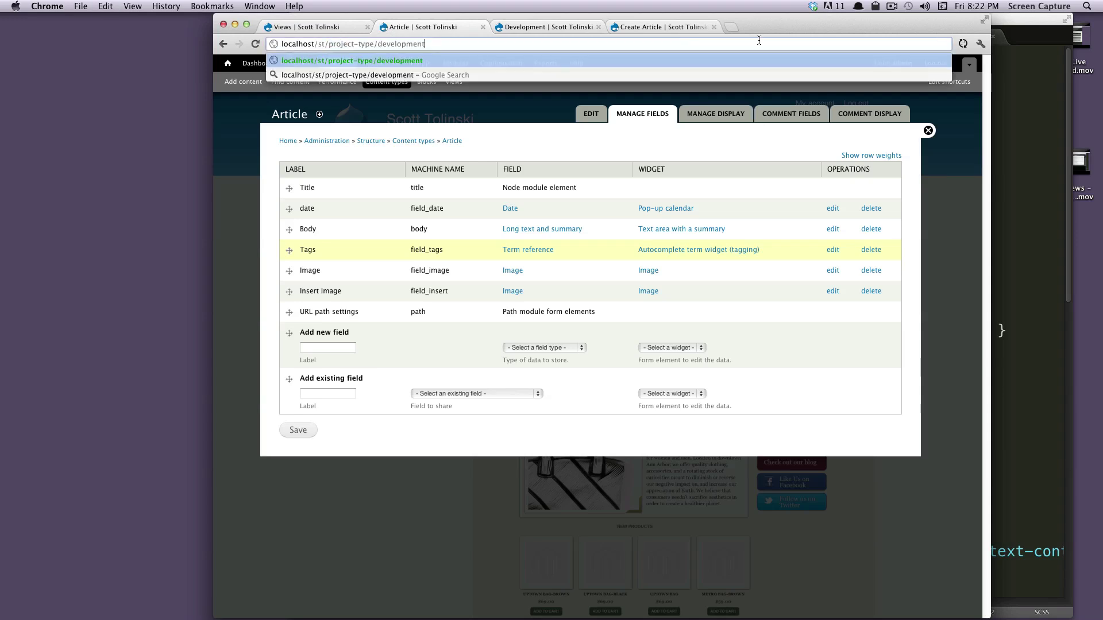
pyautogui.press('Return')
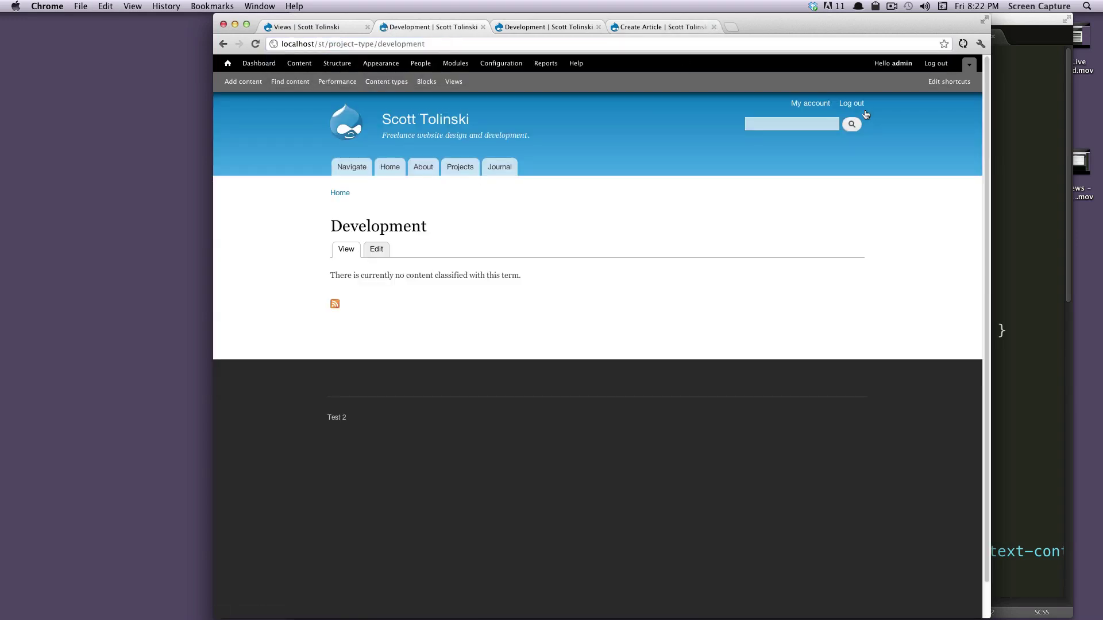
pyautogui.tripleClick(446, 234)
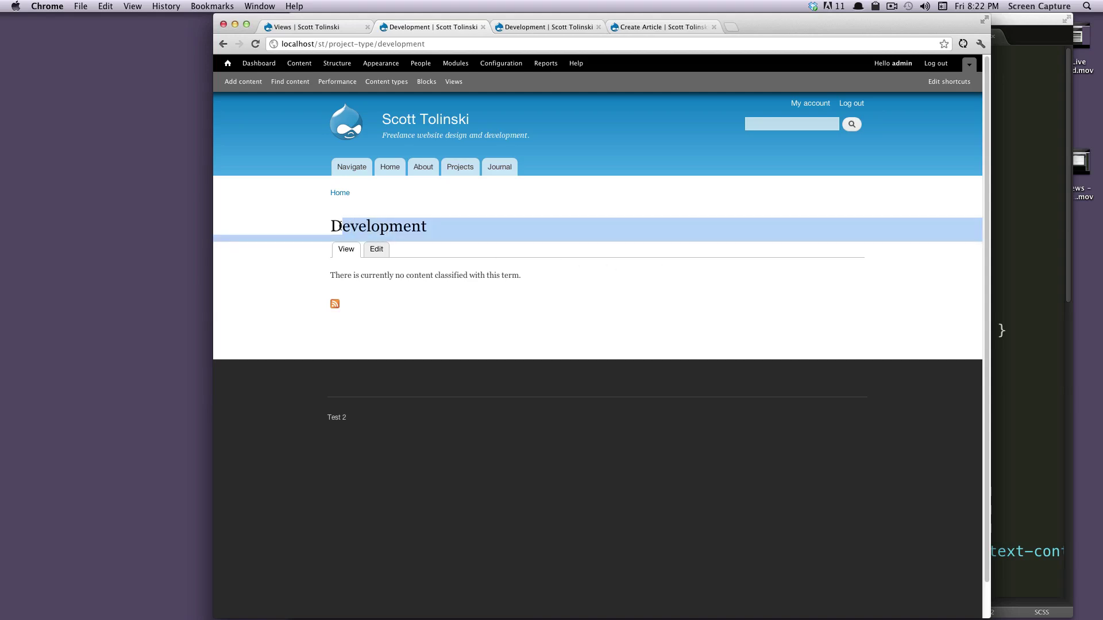
pyautogui.click(359, 272)
pyautogui.moveTo(335, 275); pyautogui.dragTo(411, 276)
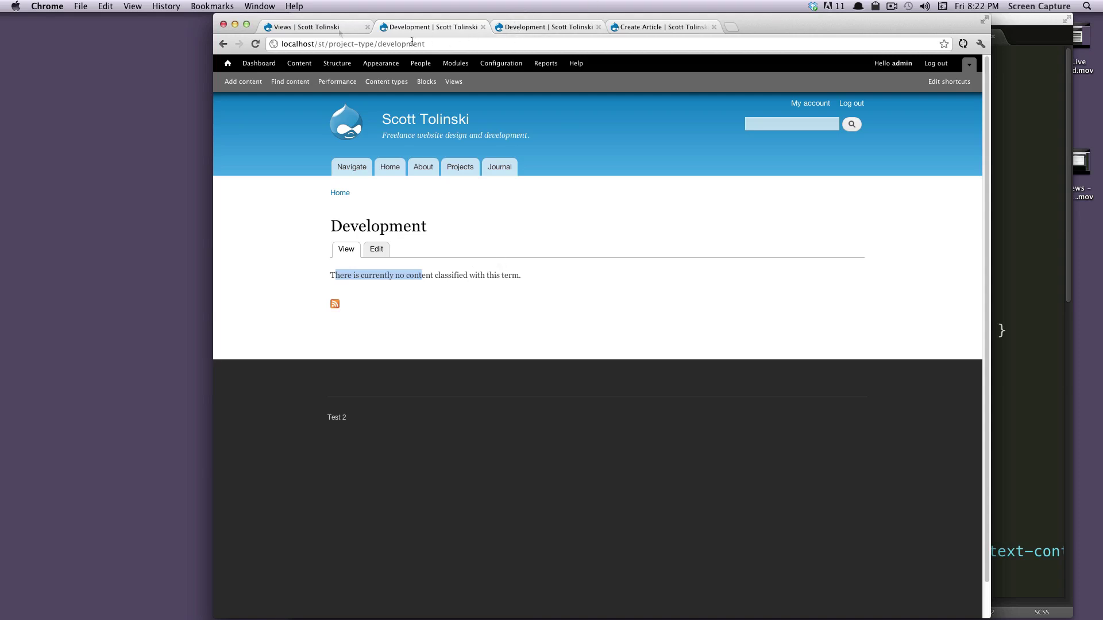
# - On the Project content type's fields, add a Term reference field with the Check boxes/radio buttons widget
pyautogui.click(336, 29)
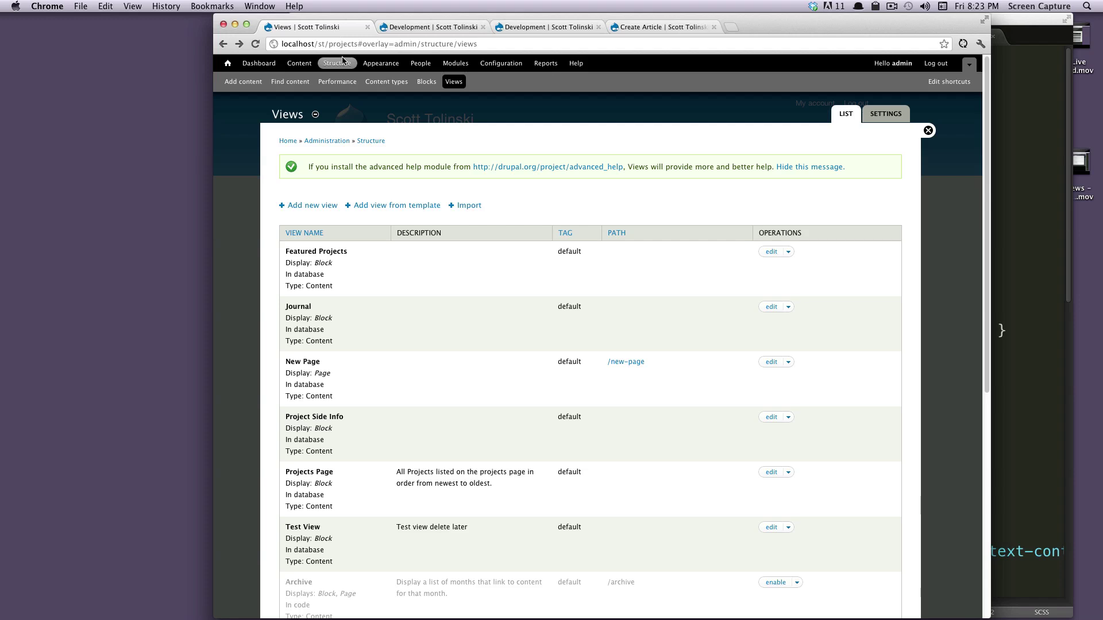
pyautogui.click(378, 85)
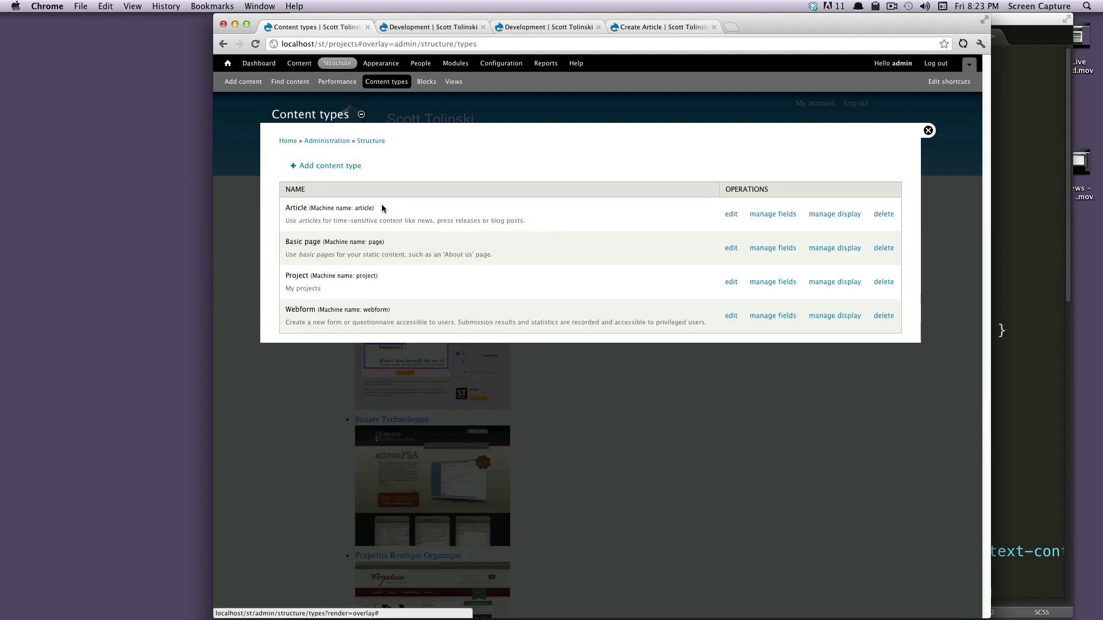
pyautogui.click(772, 282)
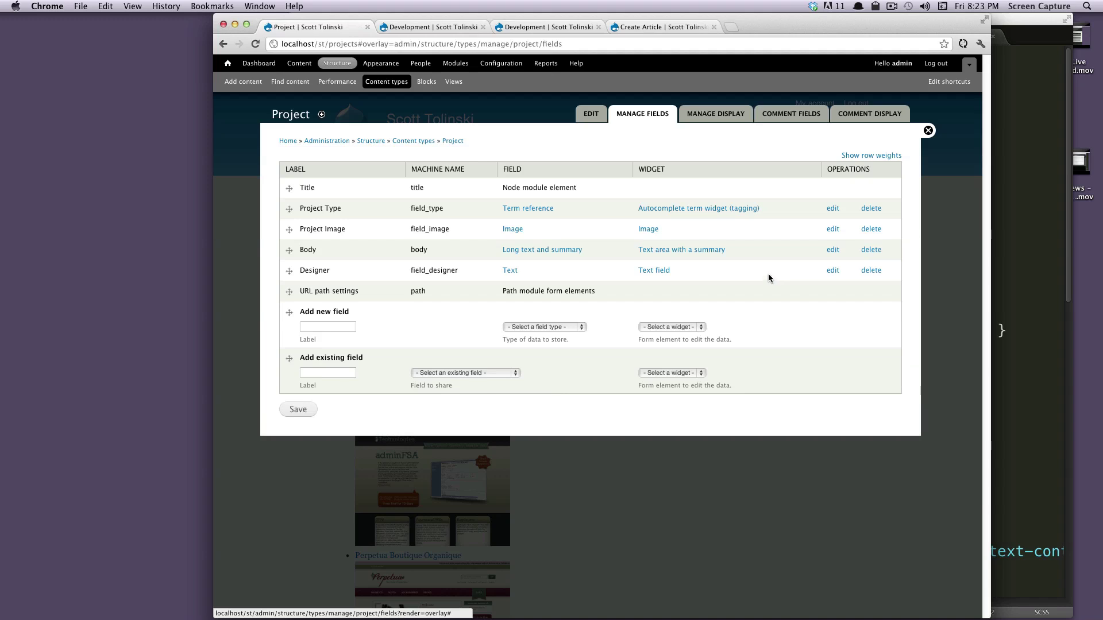
pyautogui.click(562, 328)
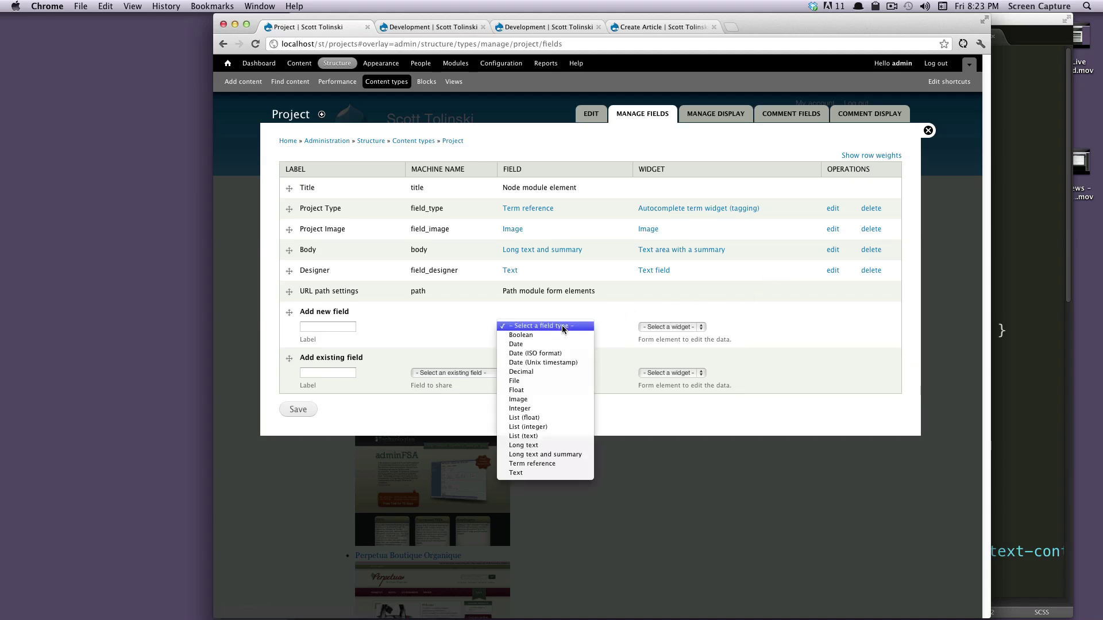
pyautogui.click(568, 465)
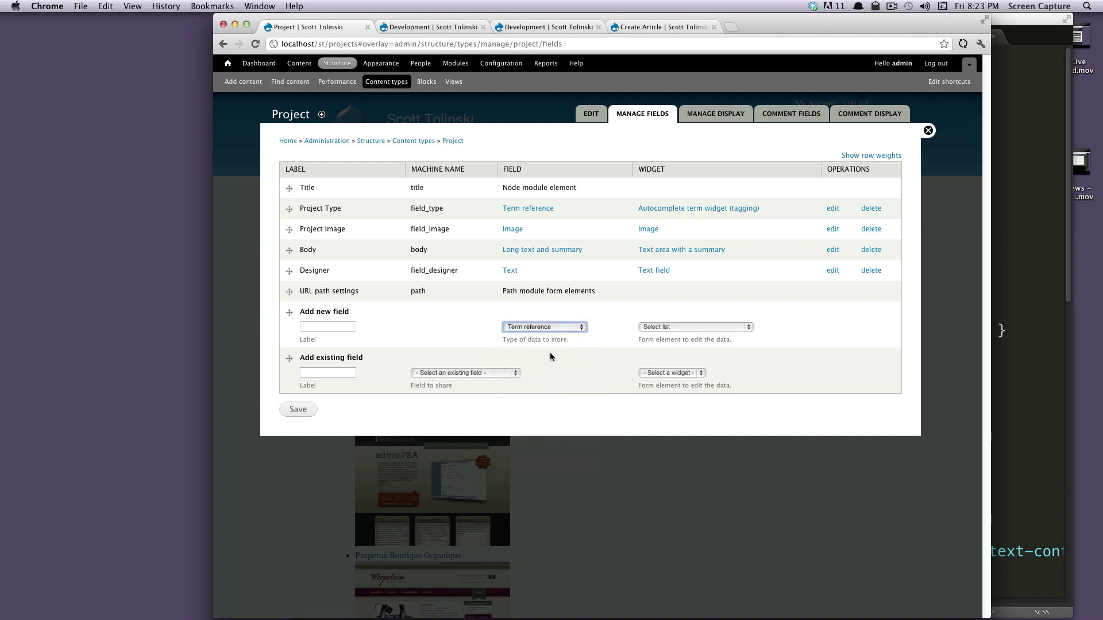
pyautogui.click(717, 328)
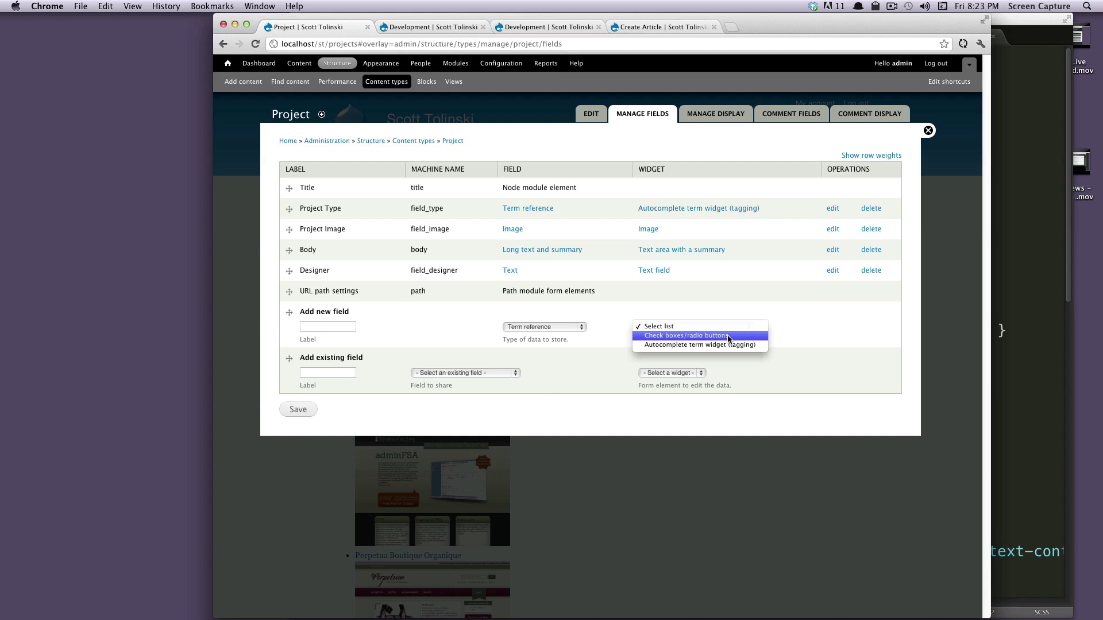
pyautogui.click(728, 339)
# - Label the new field 'Project Type' and drag it above URL path settings
pyautogui.click(350, 328)
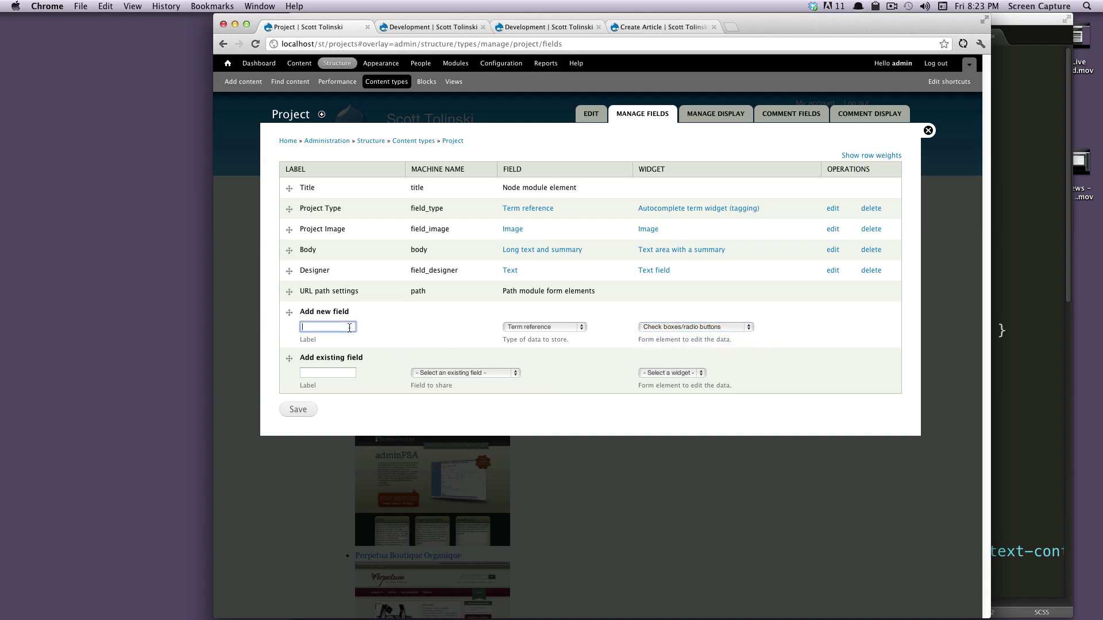
pyautogui.write('P')
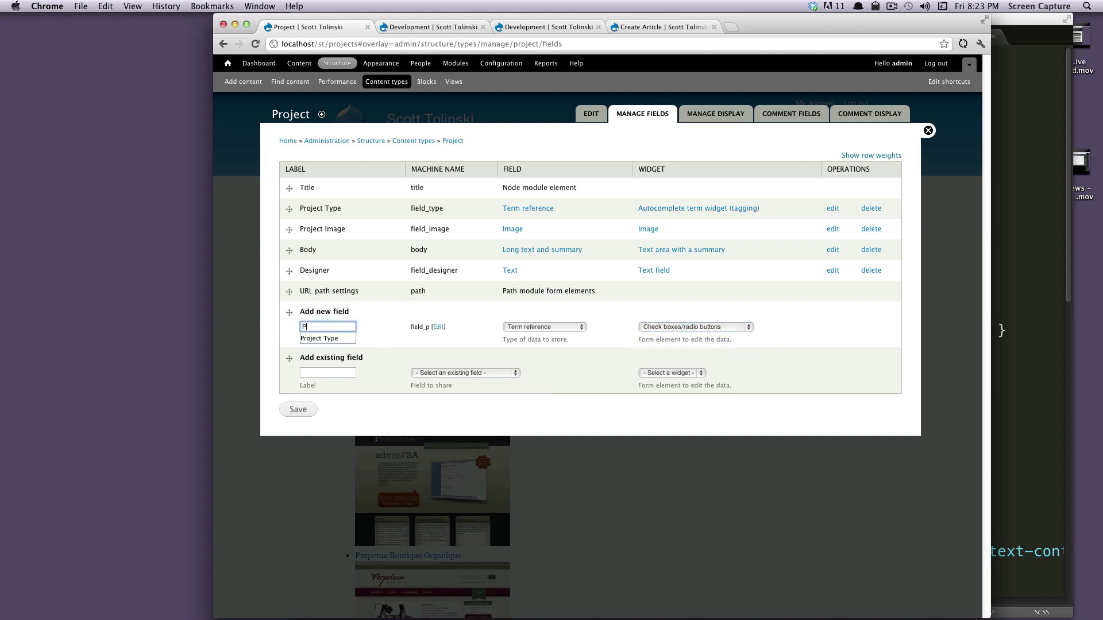
pyautogui.press('Down')
pyautogui.press('Return')
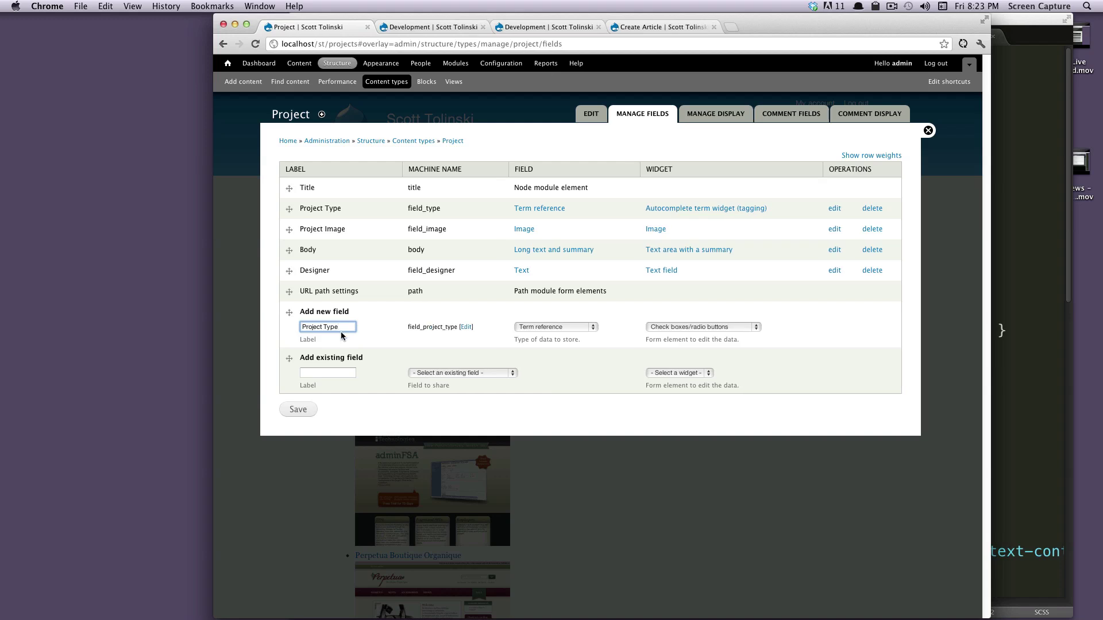
pyautogui.moveTo(289, 313); pyautogui.dragTo(290, 290)
# - Save the field with the Project Type vocabulary and make Design its default value
pyautogui.click(298, 441)
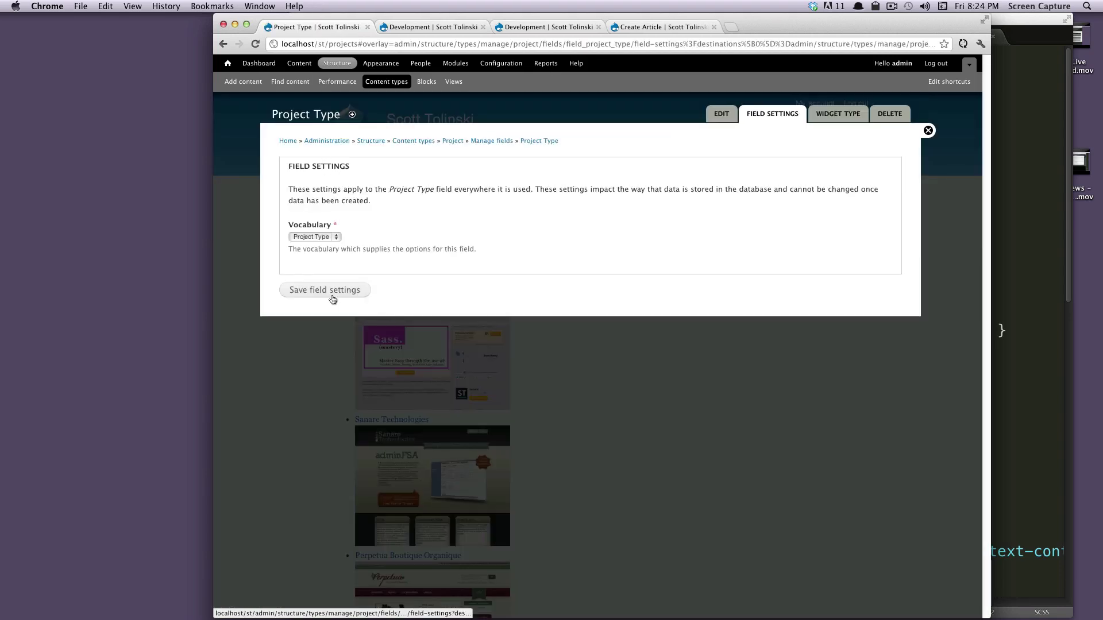
pyautogui.click(341, 291)
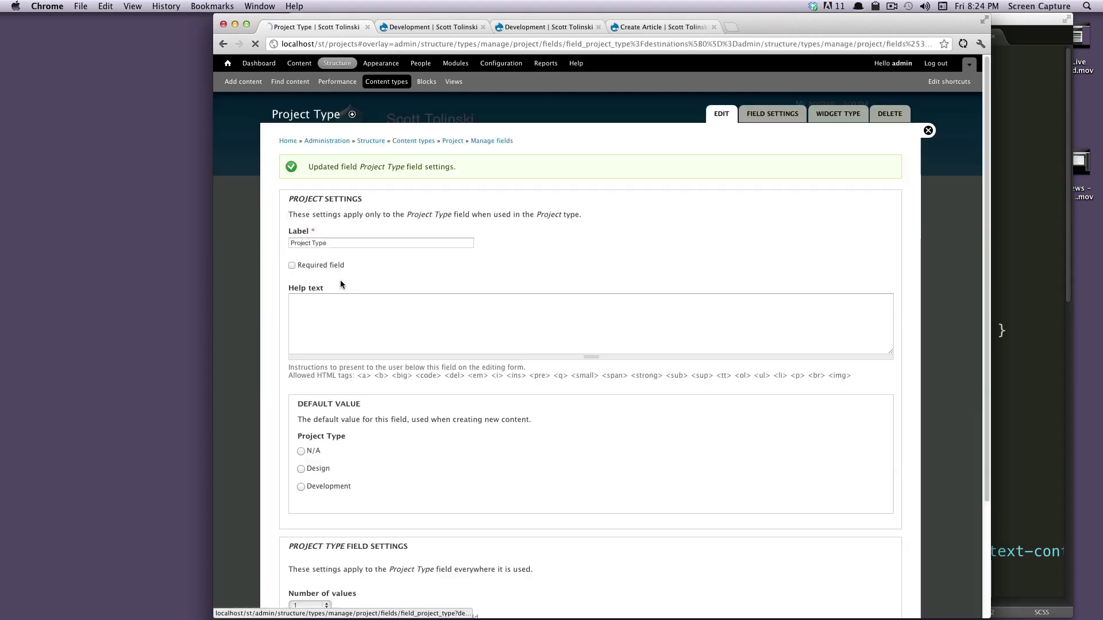
pyautogui.scroll(-3, 363, 297)
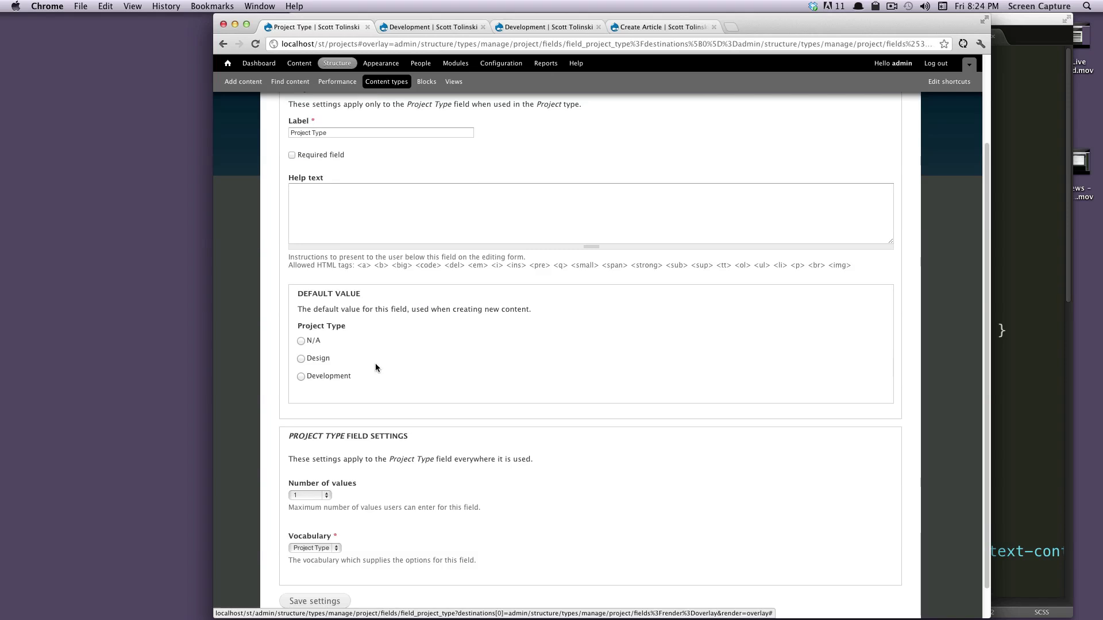
pyautogui.click(316, 358)
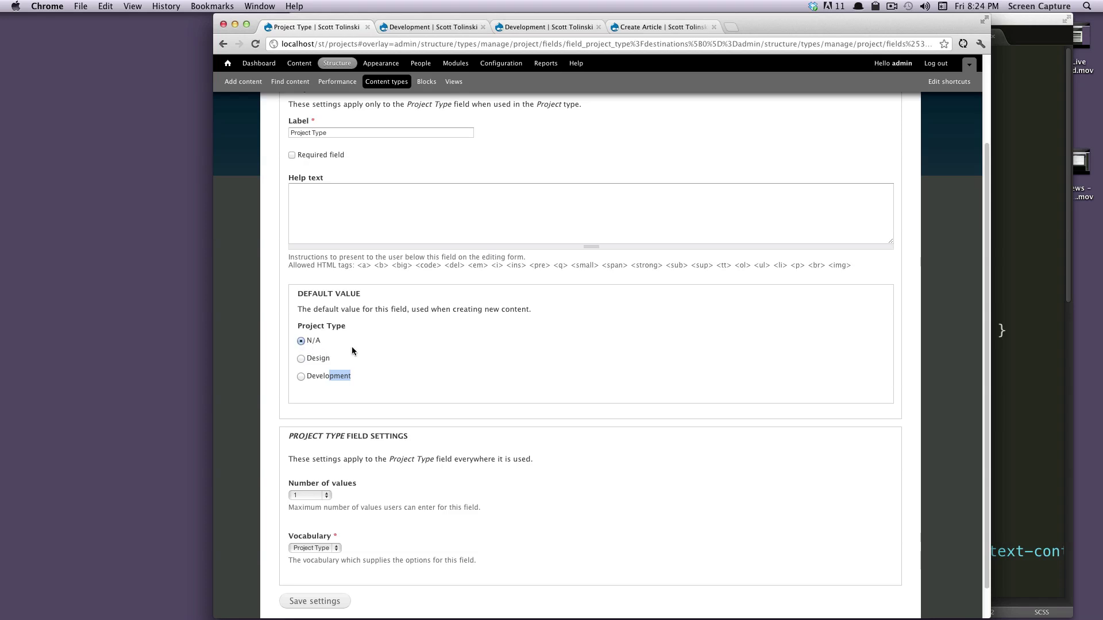
# - Set Number of values to Unlimited and save the Project Type field settings
pyautogui.scroll(-1, 324, 340)
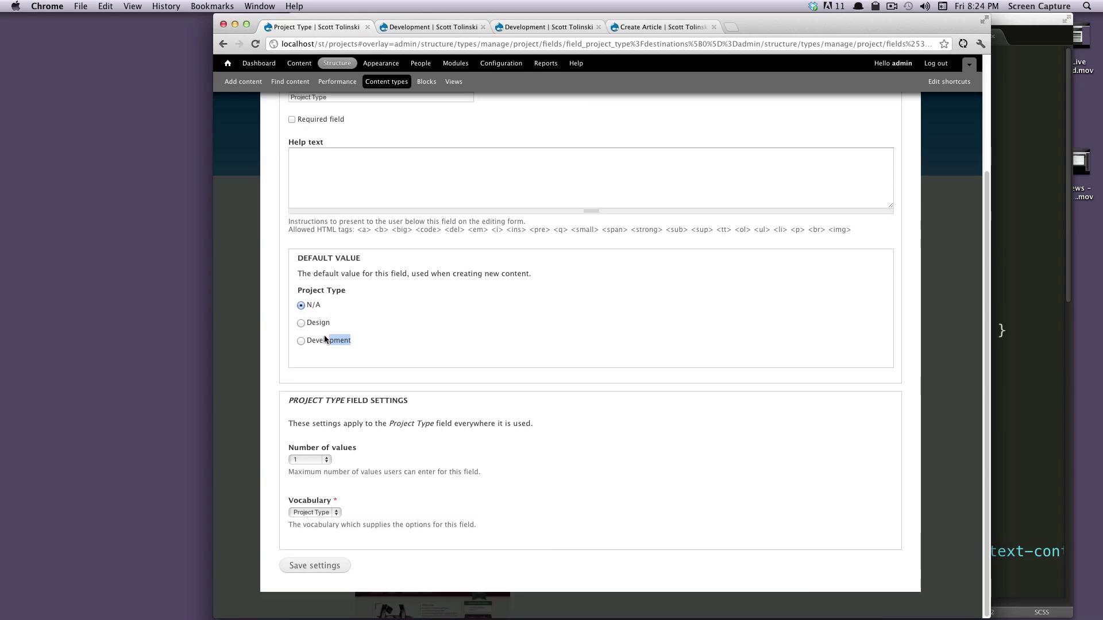
pyautogui.click(319, 458)
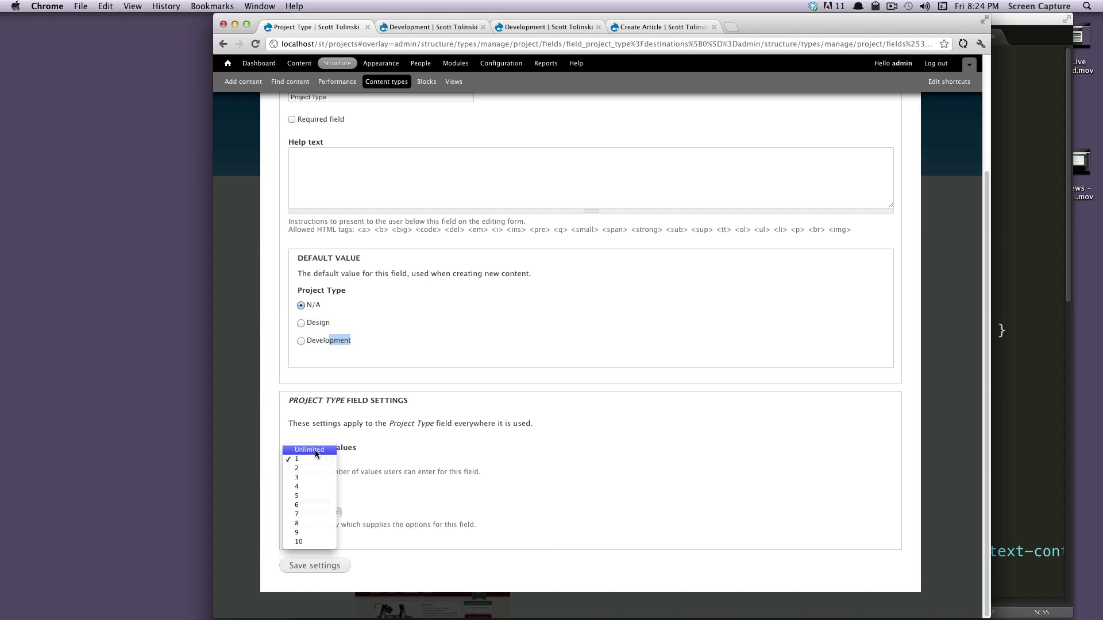
pyautogui.click(316, 451)
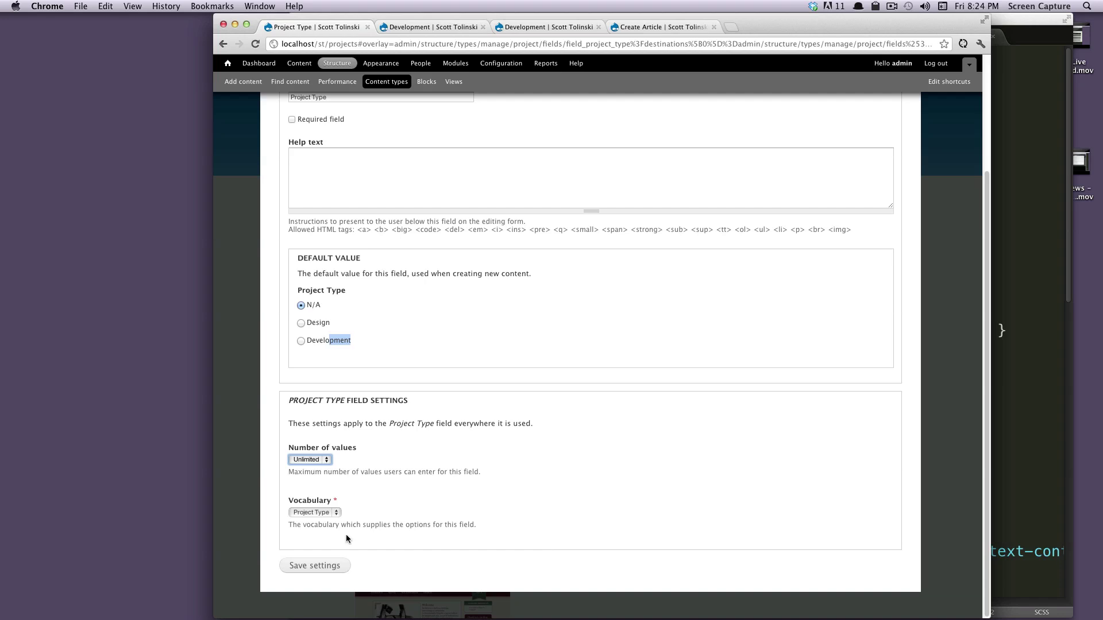
pyautogui.click(331, 567)
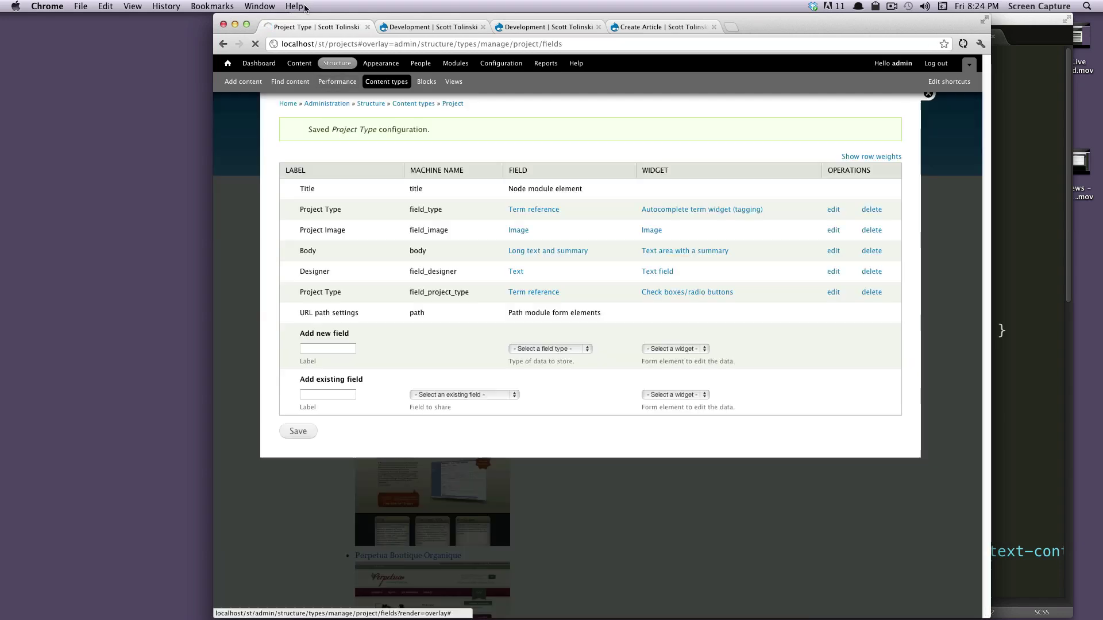
# - Edit Perpetua Boutique Organique from Find content, check Design and Development under Project Type, and save
pyautogui.click(290, 82)
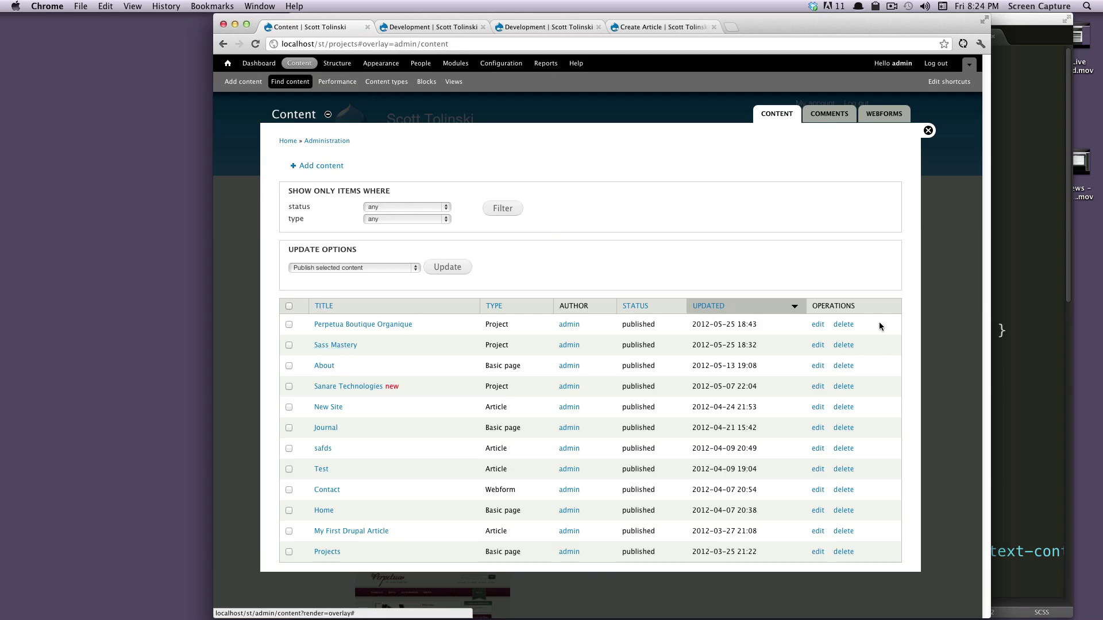
pyautogui.click(818, 325)
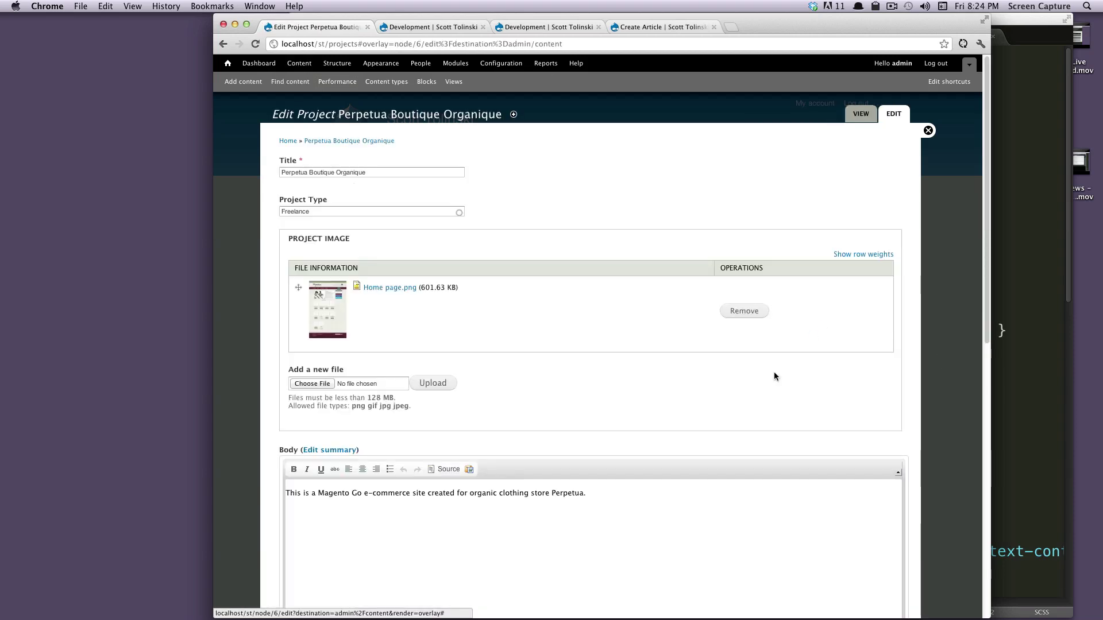
pyautogui.scroll(-5, 450, 409)
pyautogui.scroll(-5, 451, 415)
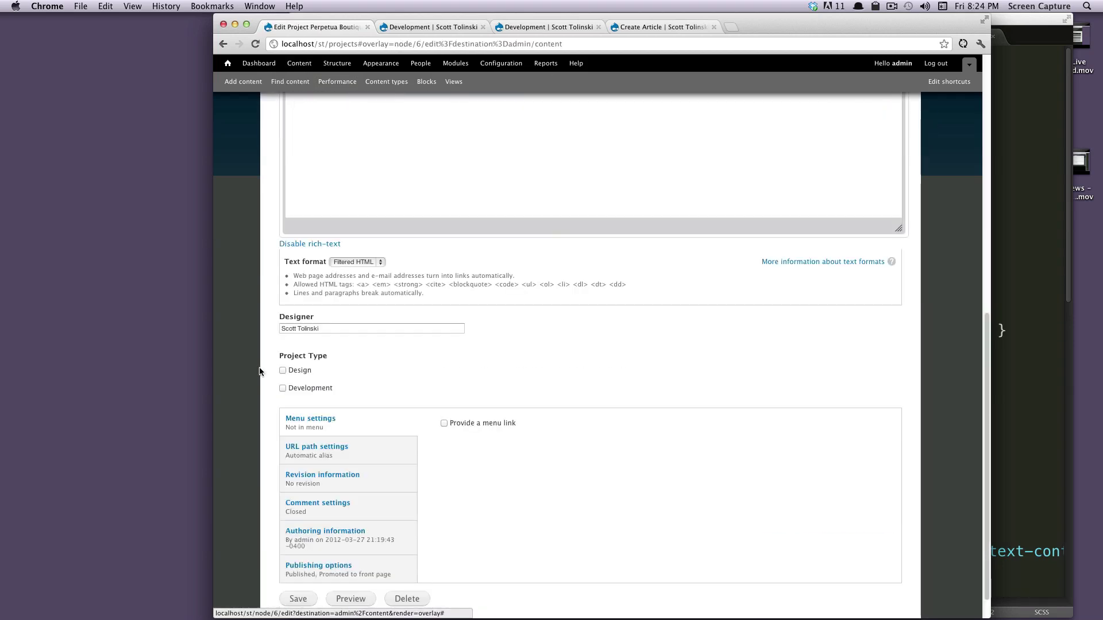
pyautogui.click(283, 370)
pyautogui.click(282, 388)
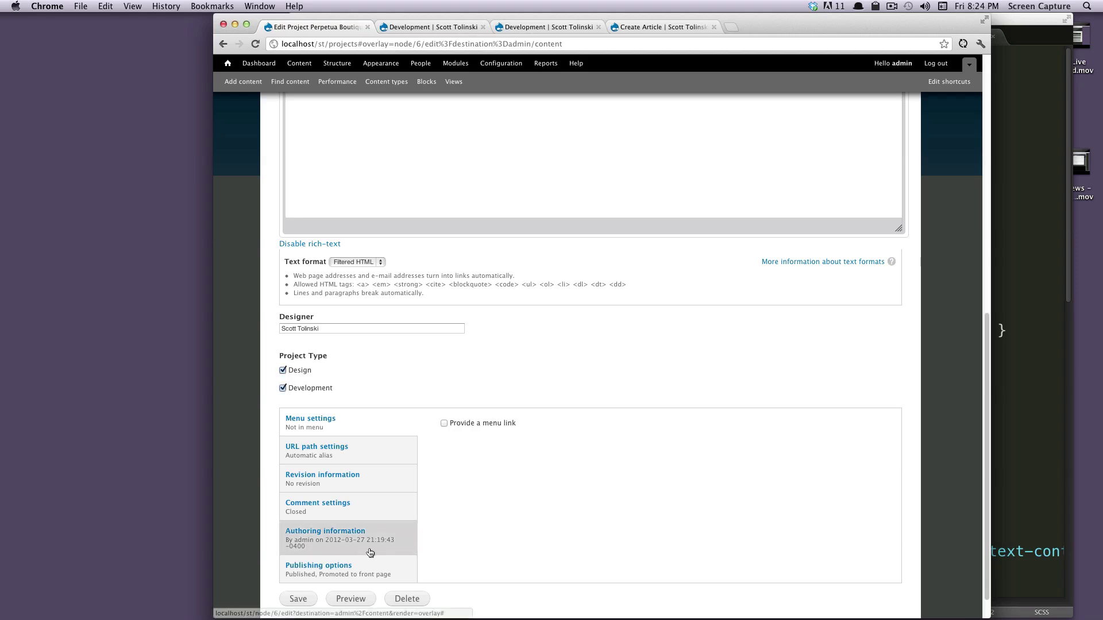
pyautogui.scroll(-1, 383, 553)
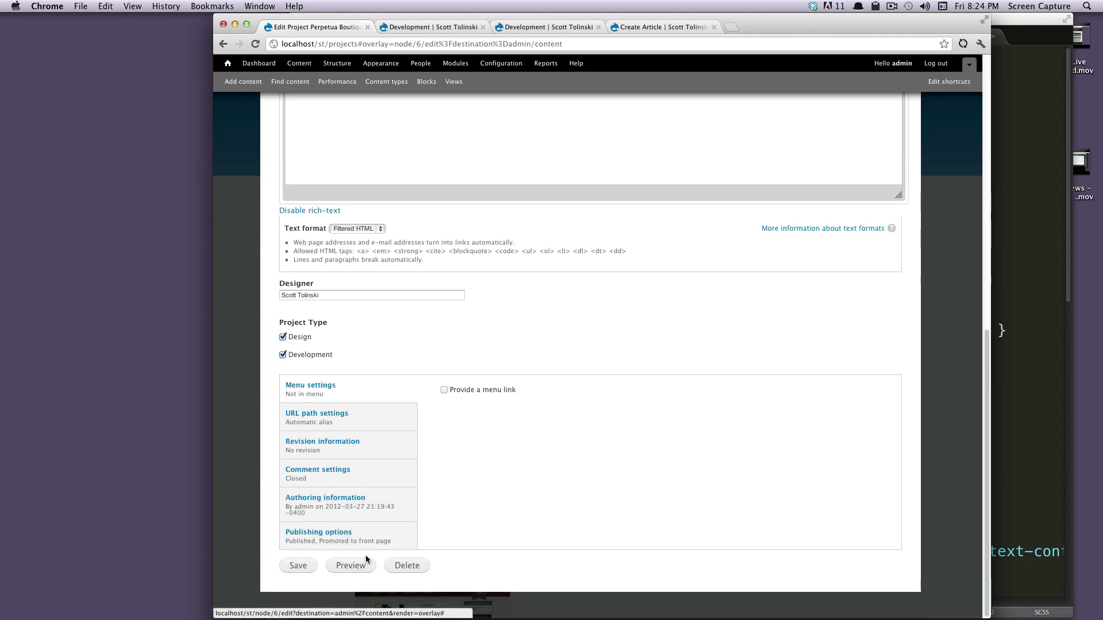
pyautogui.click(298, 566)
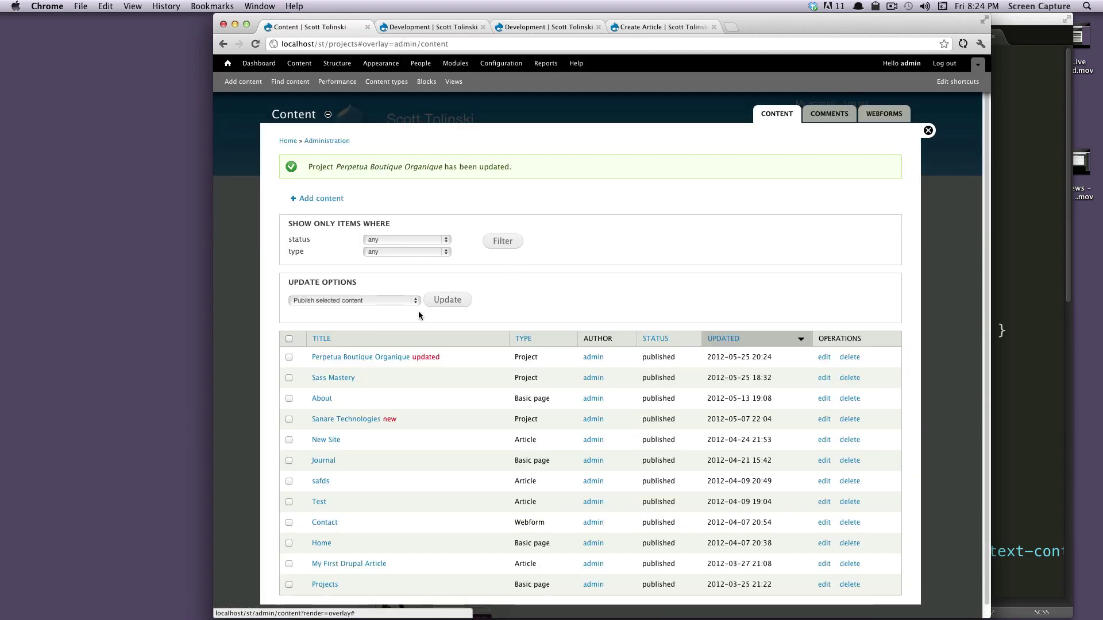
# - View the Perpetua Boutique Organique project page, then reload the Development term page
pyautogui.click(389, 358)
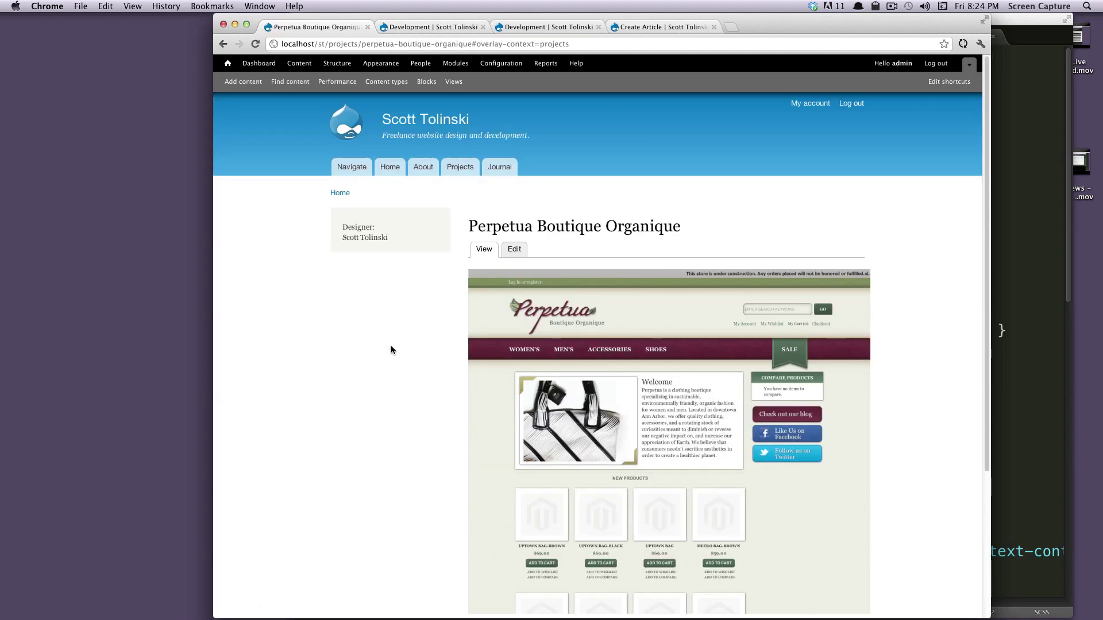
pyautogui.scroll(-3, 392, 347)
pyautogui.scroll(3, 391, 347)
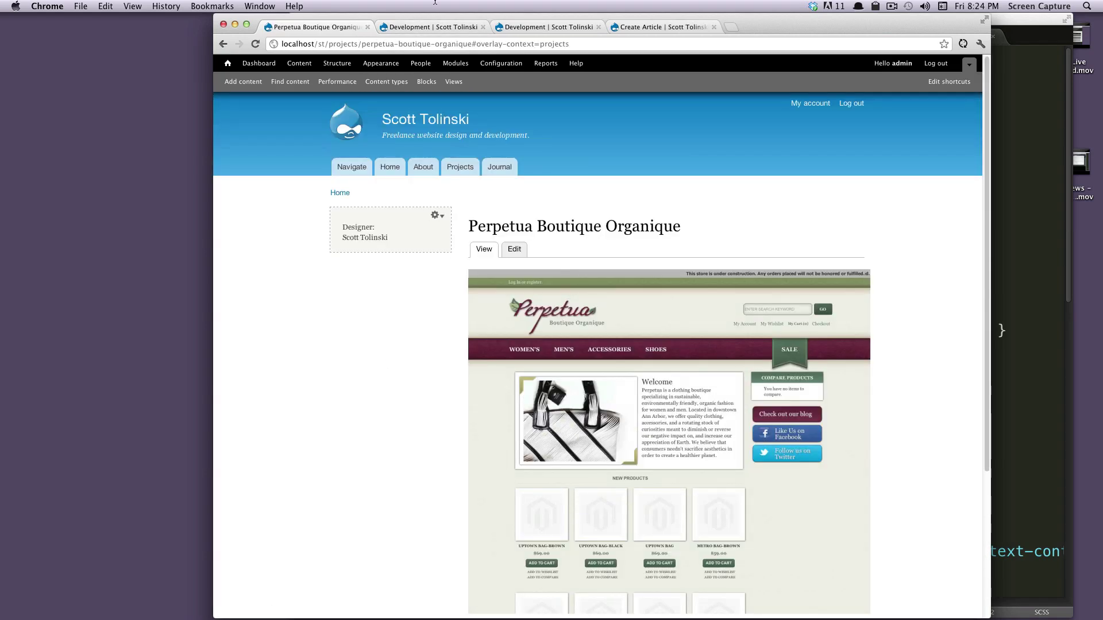
pyautogui.click(409, 27)
pyautogui.click(354, 44)
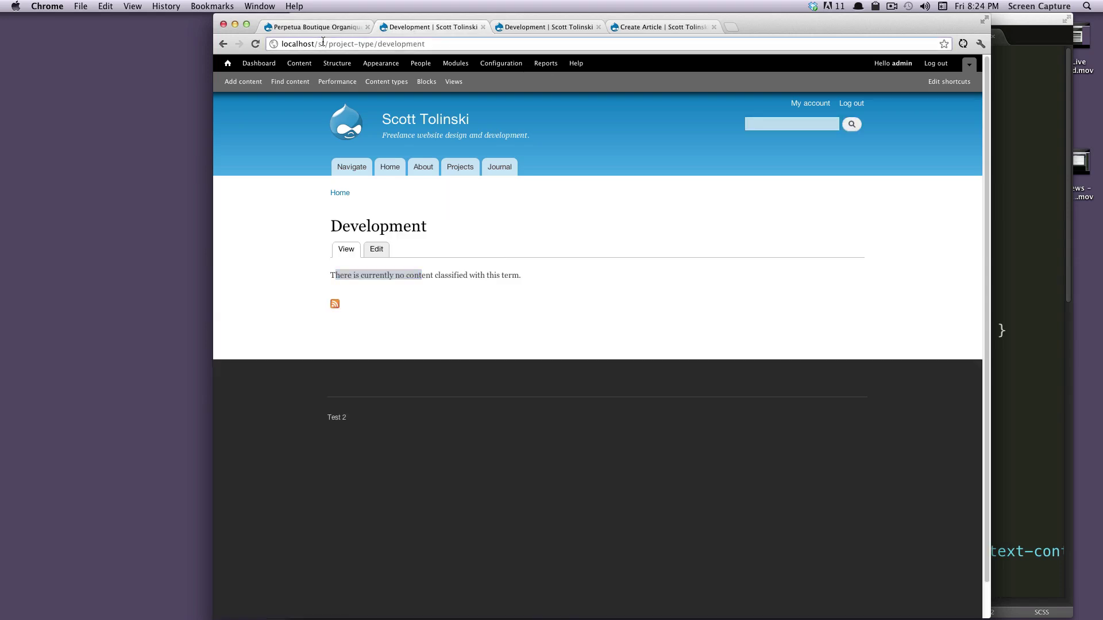
pyautogui.moveTo(369, 44); pyautogui.dragTo(425, 46)
pyautogui.click(256, 44)
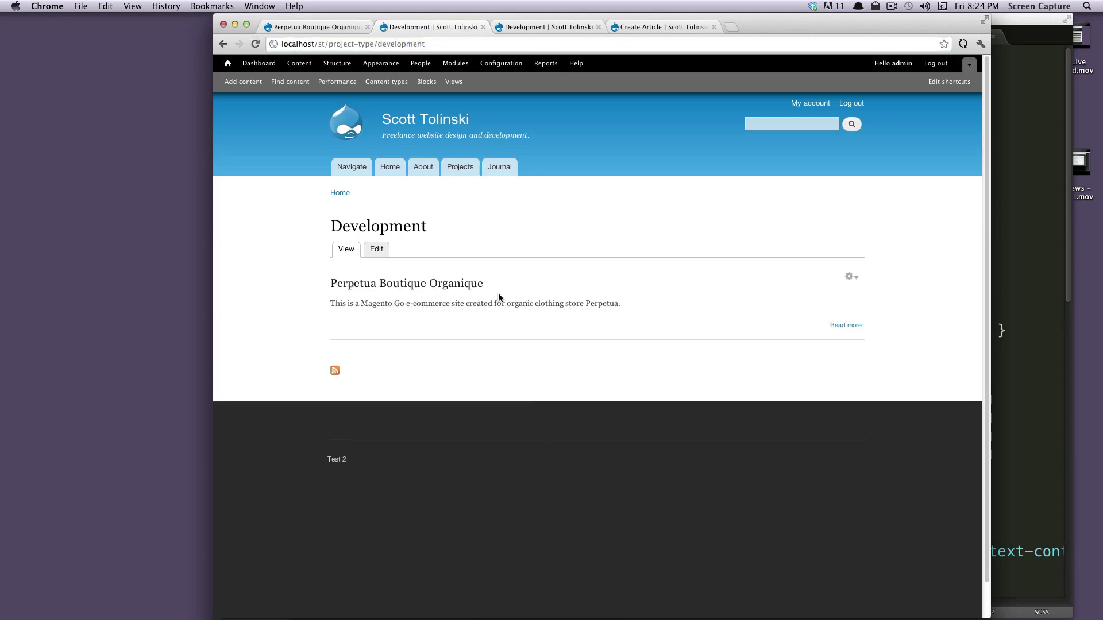
# - Highlight the Perpetua Boutique Organique title and its description on the Development term page
pyautogui.moveTo(480, 283); pyautogui.dragTo(317, 289)
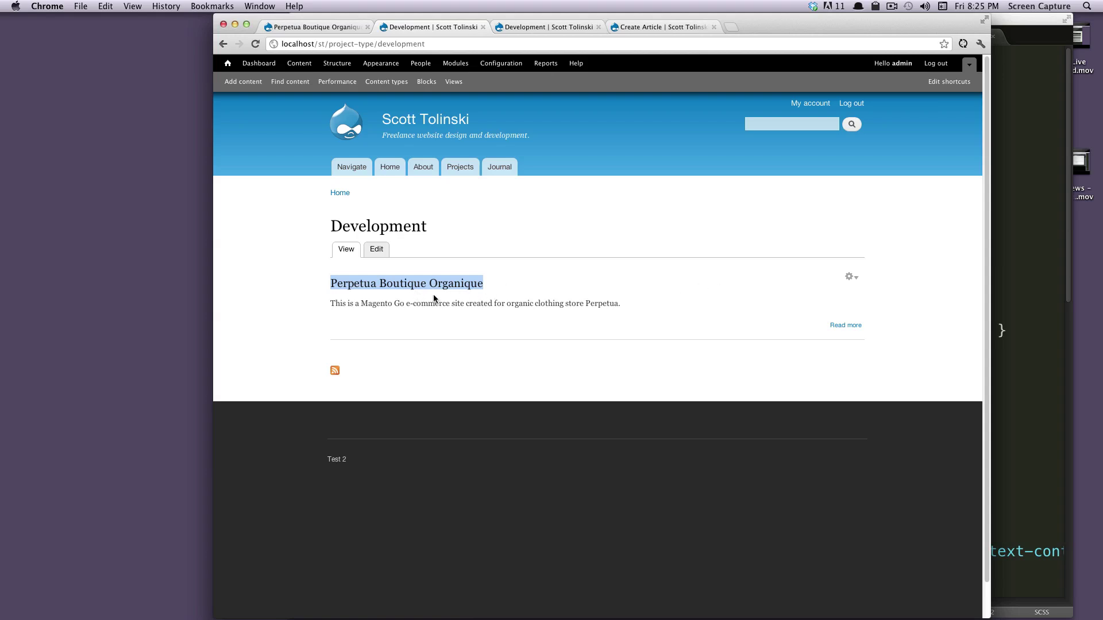
pyautogui.moveTo(550, 303); pyautogui.dragTo(398, 303)
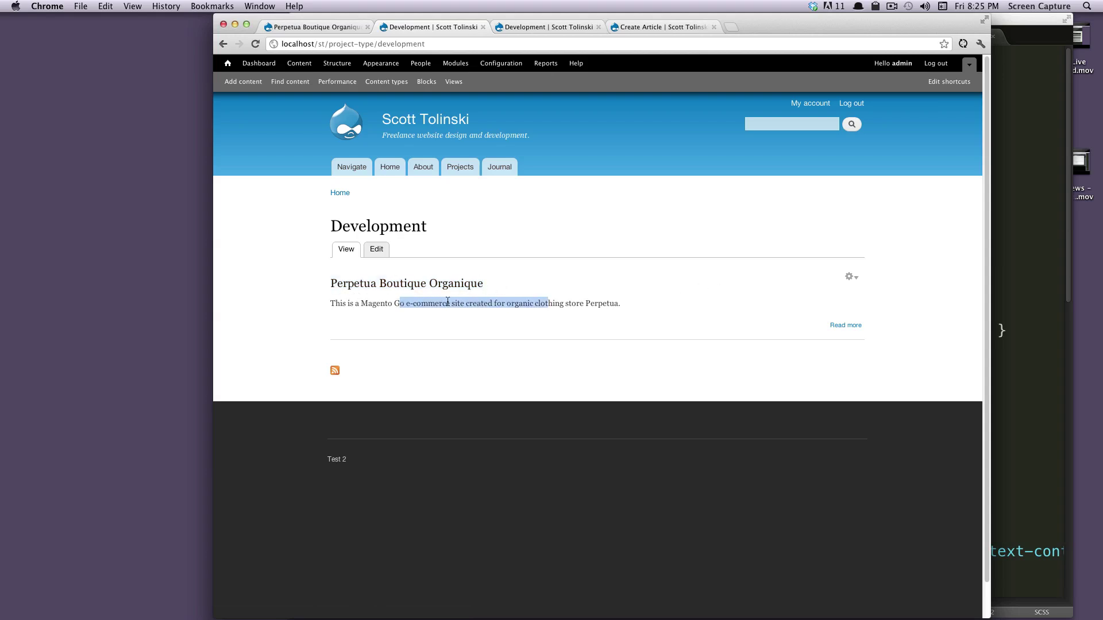
pyautogui.click(617, 310)
pyautogui.moveTo(617, 310); pyautogui.dragTo(667, 307)
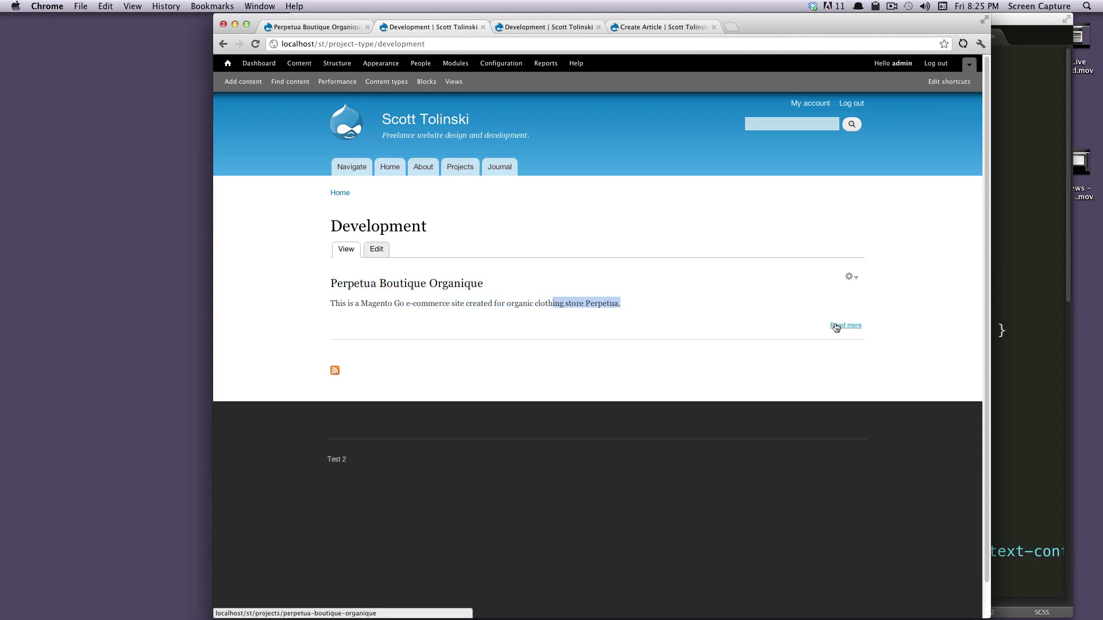
# - Open the project's edit overlay from its gear menu and close it without changes
pyautogui.click(852, 278)
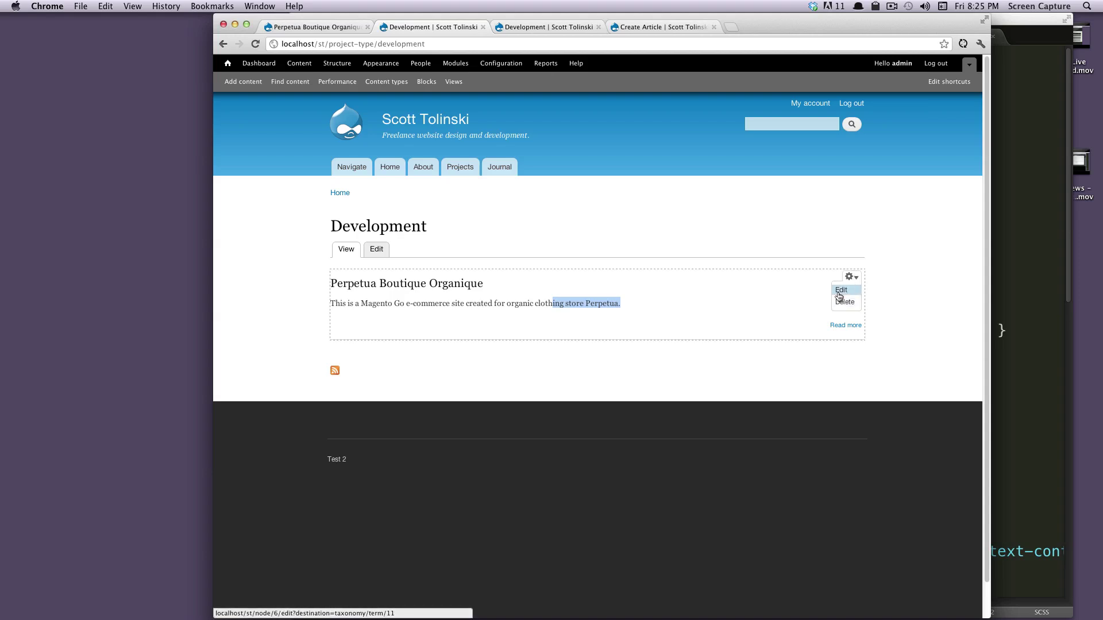
pyautogui.click(840, 290)
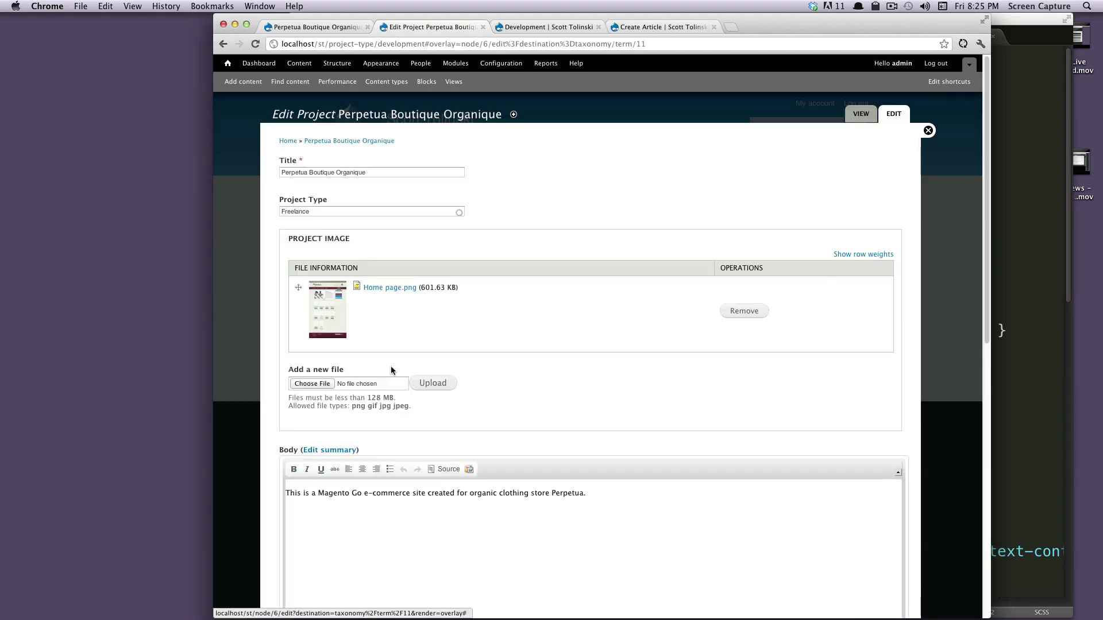
pyautogui.click(929, 132)
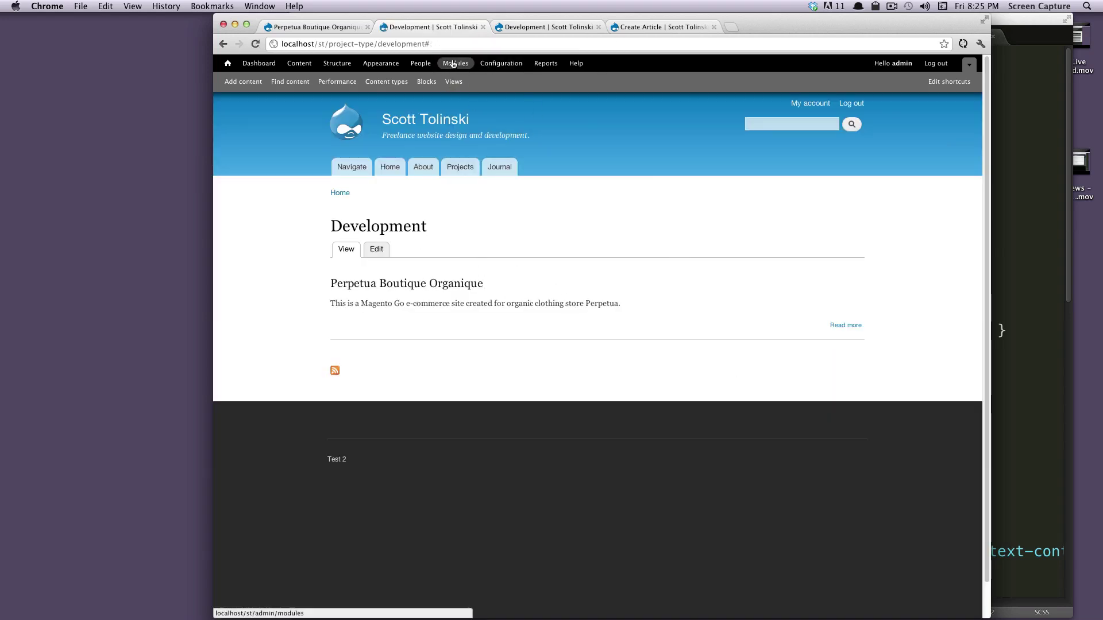
pyautogui.moveTo(433, 44); pyautogui.dragTo(328, 44)
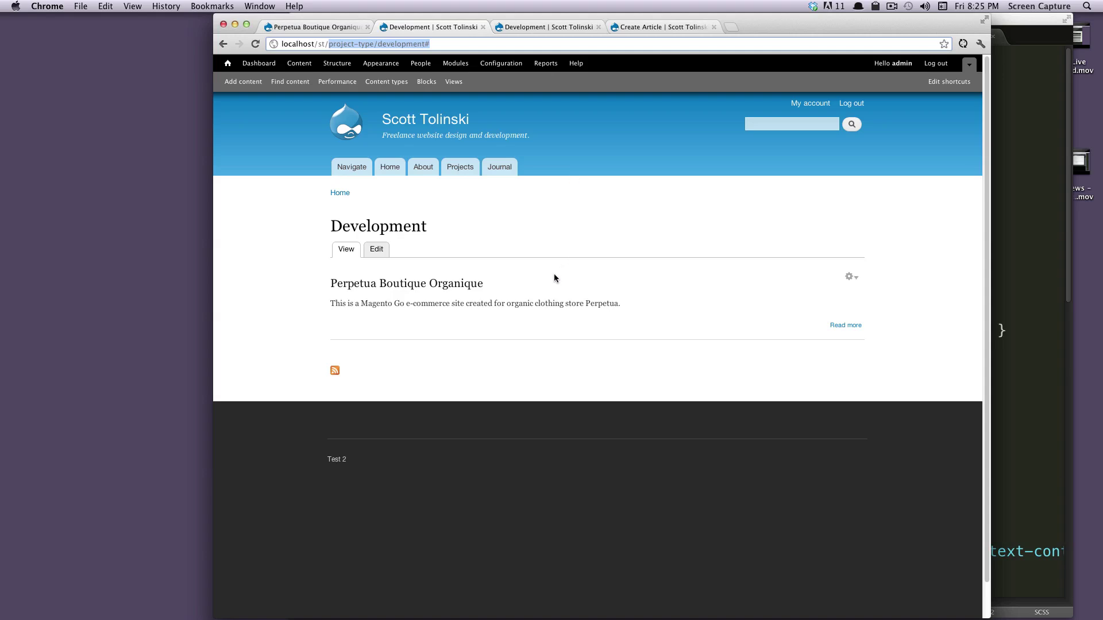
pyautogui.click(550, 226)
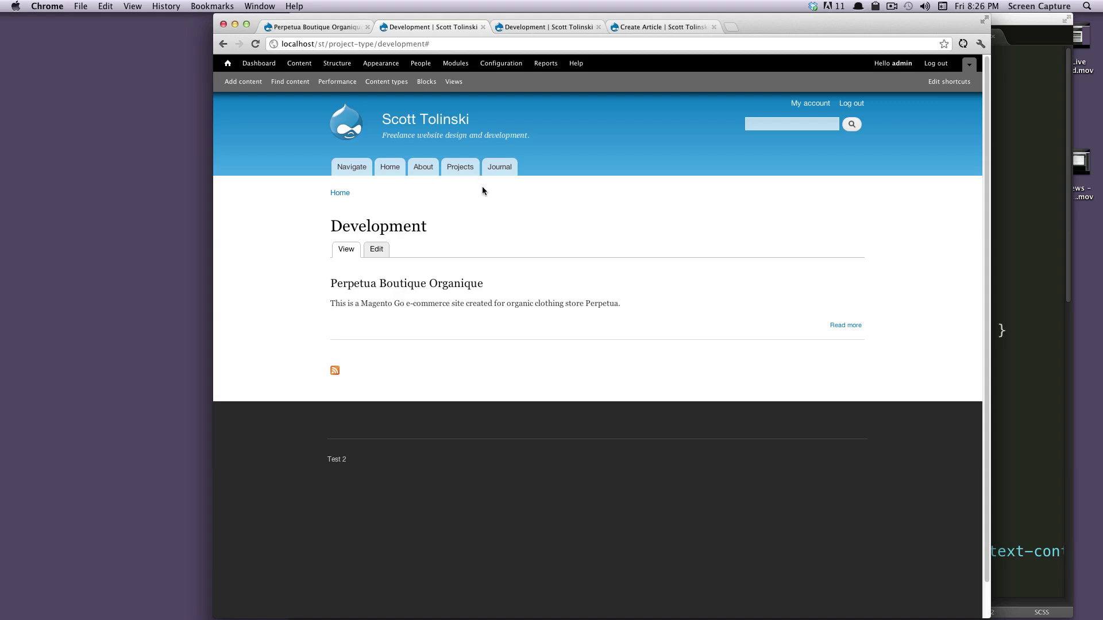
pyautogui.moveTo(370, 230); pyautogui.dragTo(323, 224)
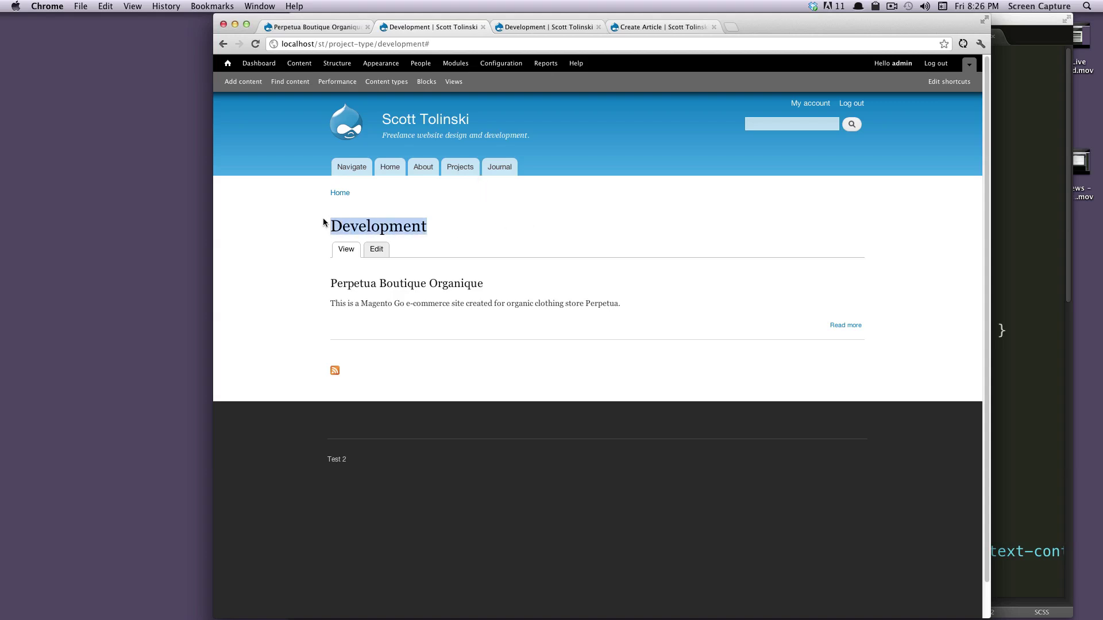
pyautogui.click(466, 224)
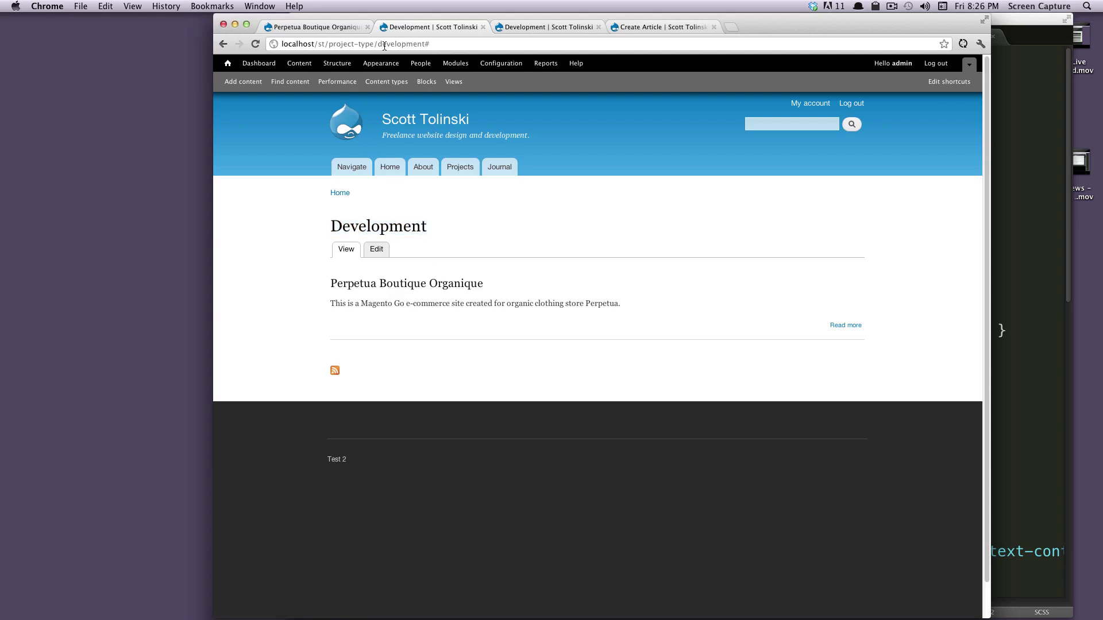
pyautogui.moveTo(377, 45); pyautogui.dragTo(467, 44)
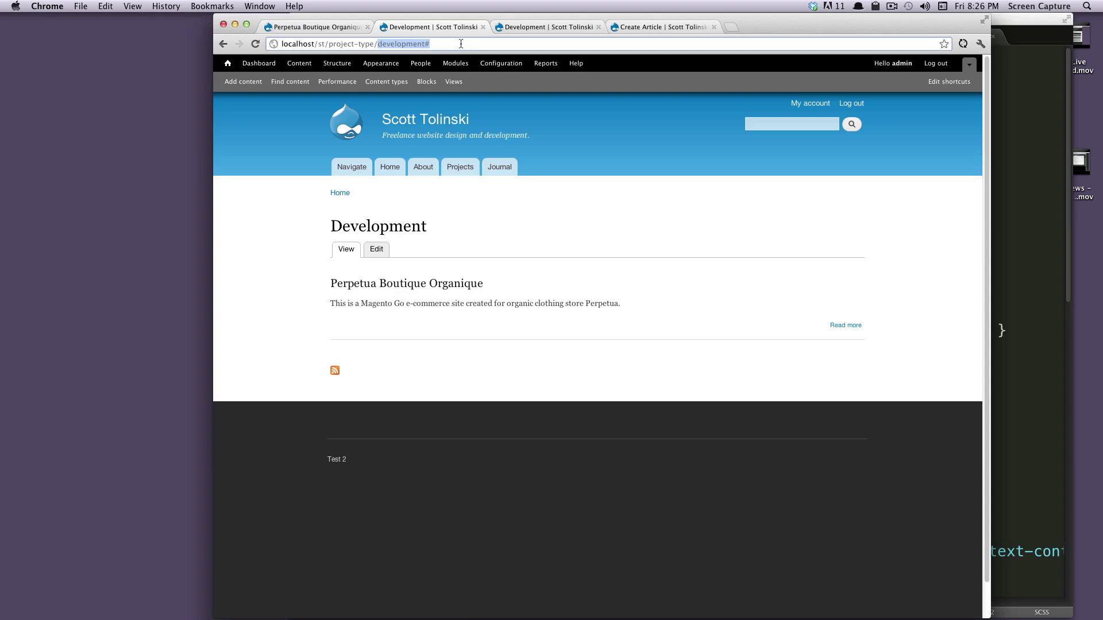
# - Change the address to project-type/design to show the Design term page listing Perpetua Boutique Organique
pyautogui.write('design')
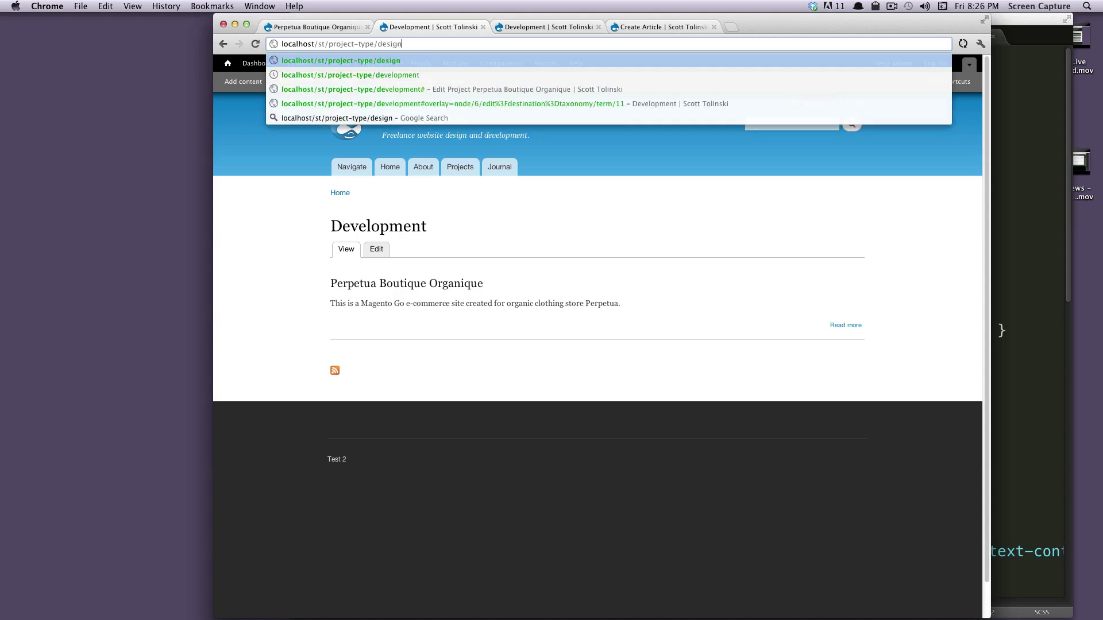
pyautogui.press('Return')
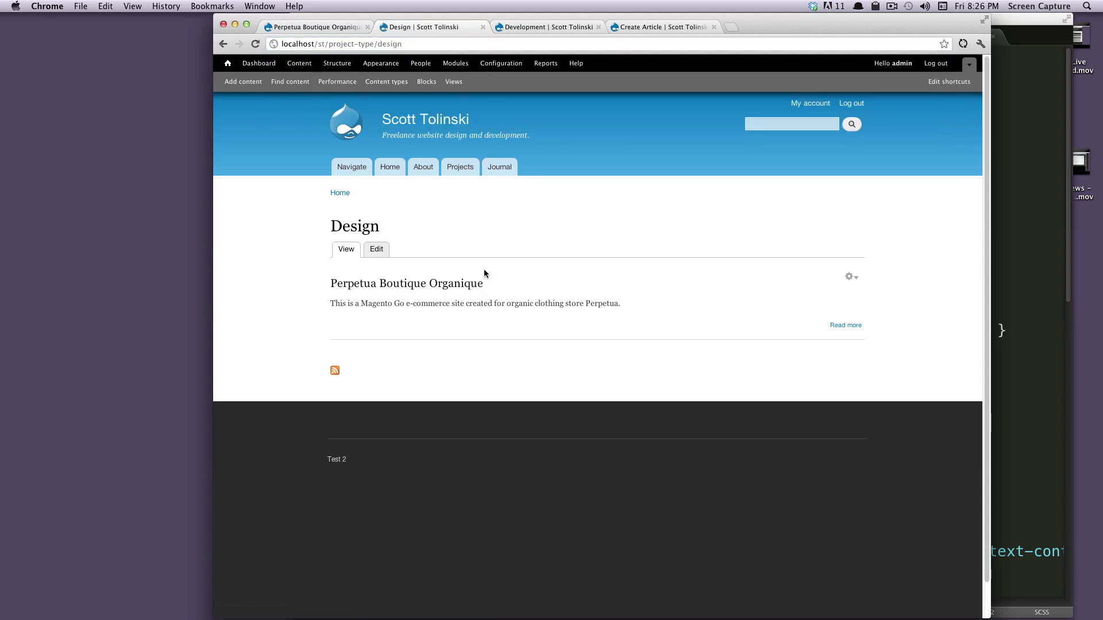
pyautogui.tripleClick(332, 283)
pyautogui.click(407, 220)
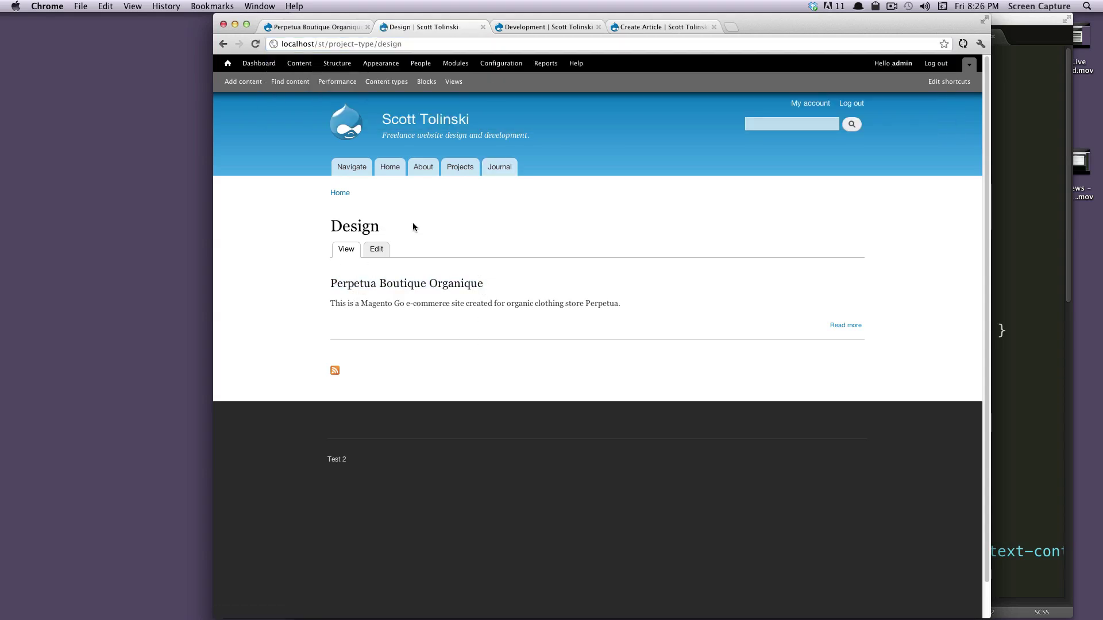